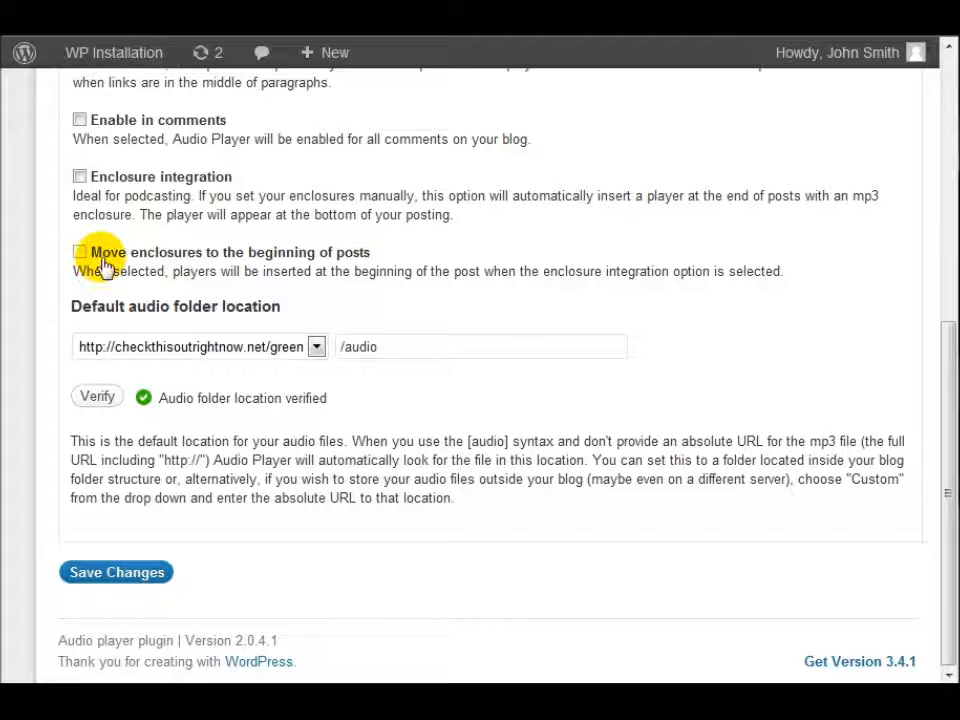
Check the default audio folder location and its /audio path in the general player settings
{"action": "triple_click", "coordinate": [433, 352]}
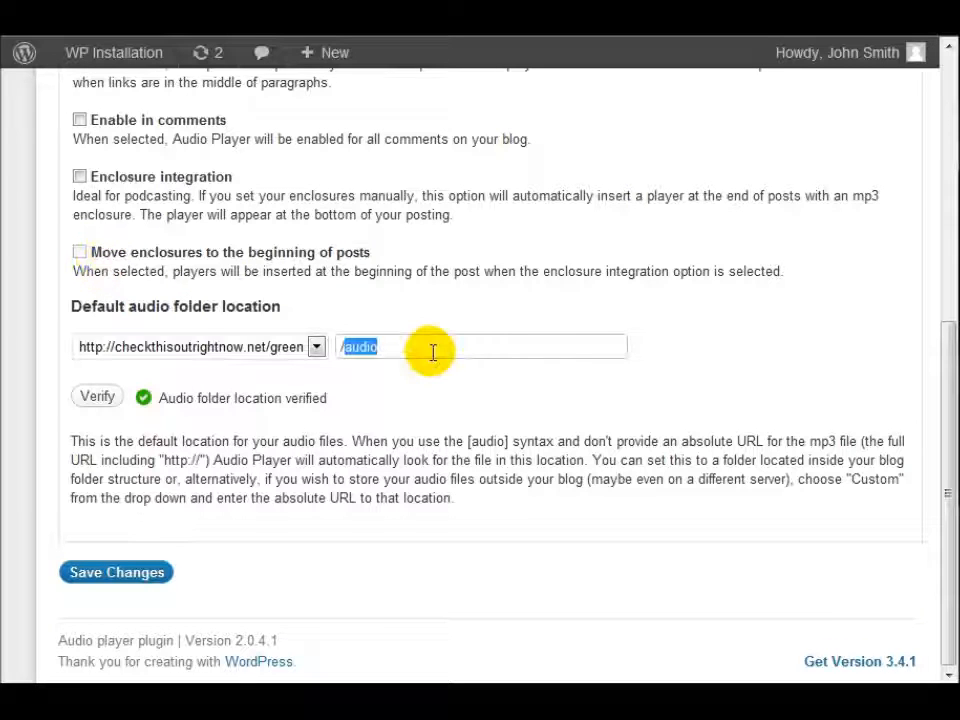
{"action": "left_click", "coordinate": [433, 352]}
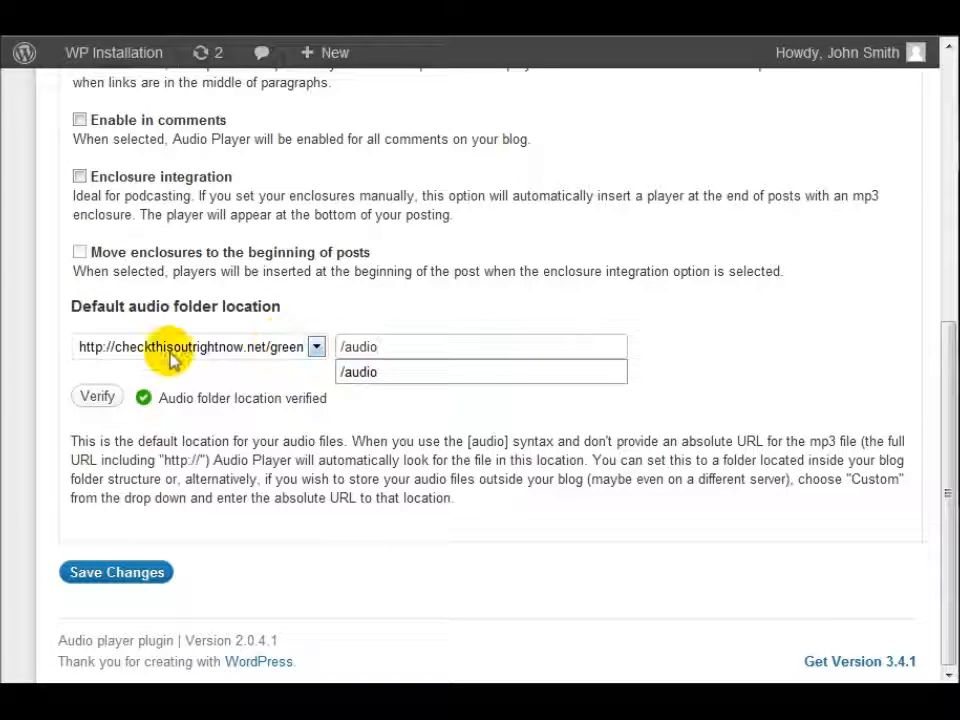
{"action": "left_click", "coordinate": [58, 279]}
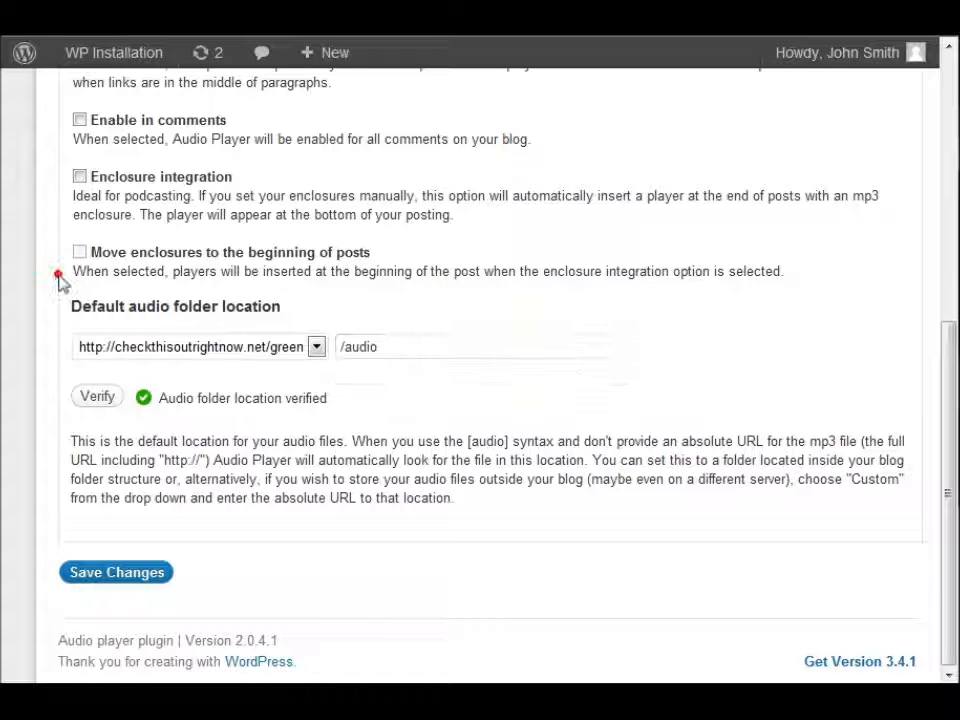
Open the Audio Player display settings and set the player width to 250 pixels
{"action": "scroll", "coordinate": [73, 306], "scroll_direction": "up", "scroll_amount": 5}
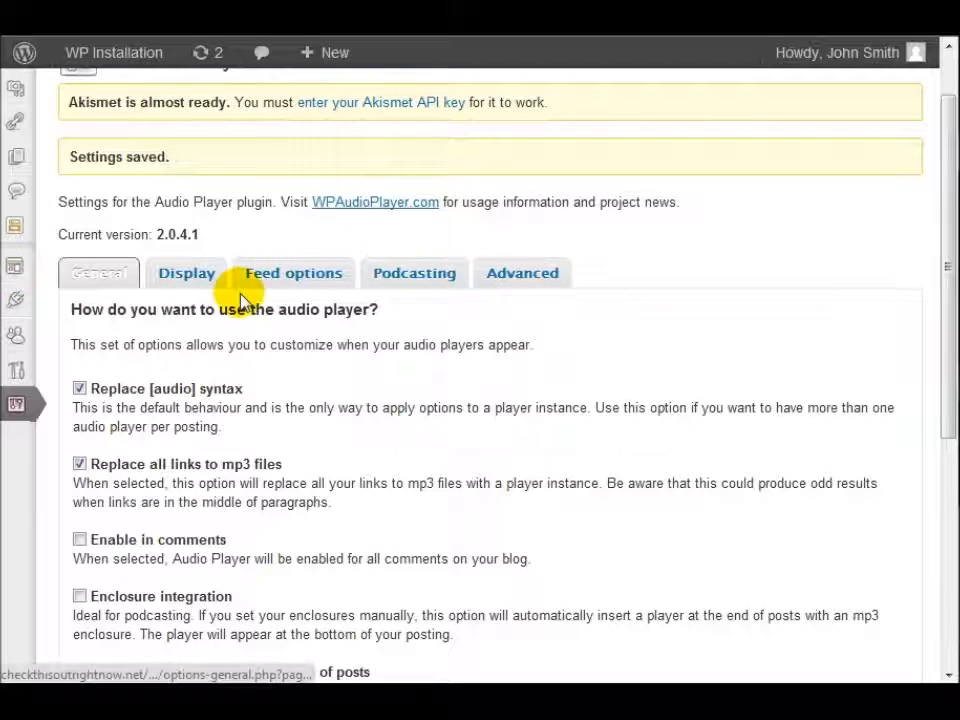
{"action": "left_click", "coordinate": [172, 272]}
{"action": "scroll", "coordinate": [168, 270], "scroll_direction": "down", "scroll_amount": 3}
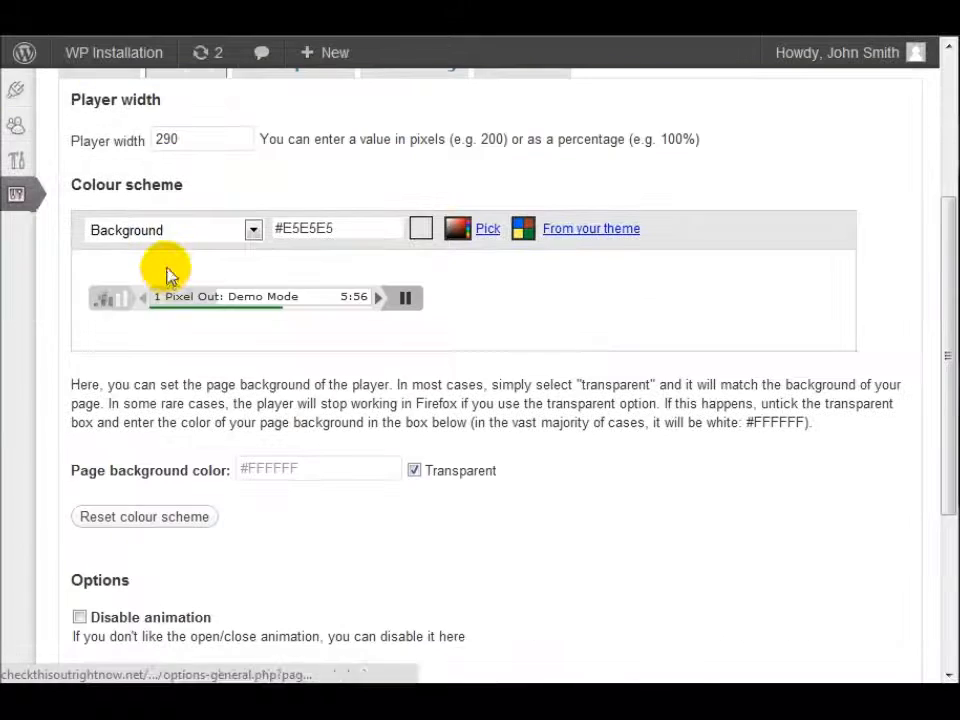
{"action": "scroll", "coordinate": [171, 275], "scroll_direction": "up", "scroll_amount": 1}
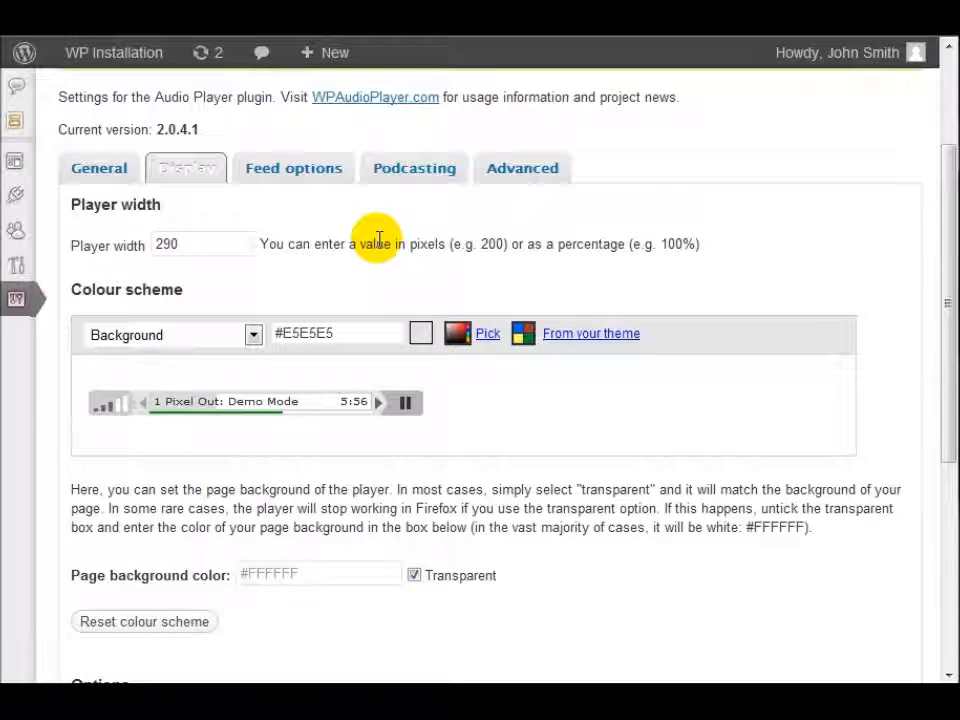
{"action": "double_click", "coordinate": [167, 243]}
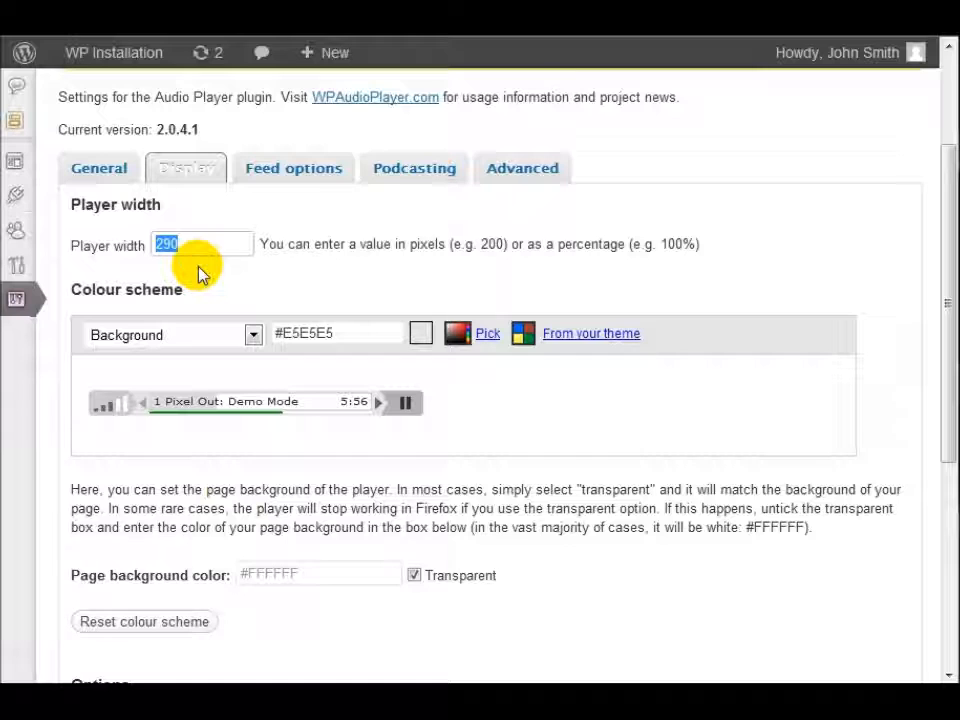
{"action": "type", "text": "200"}
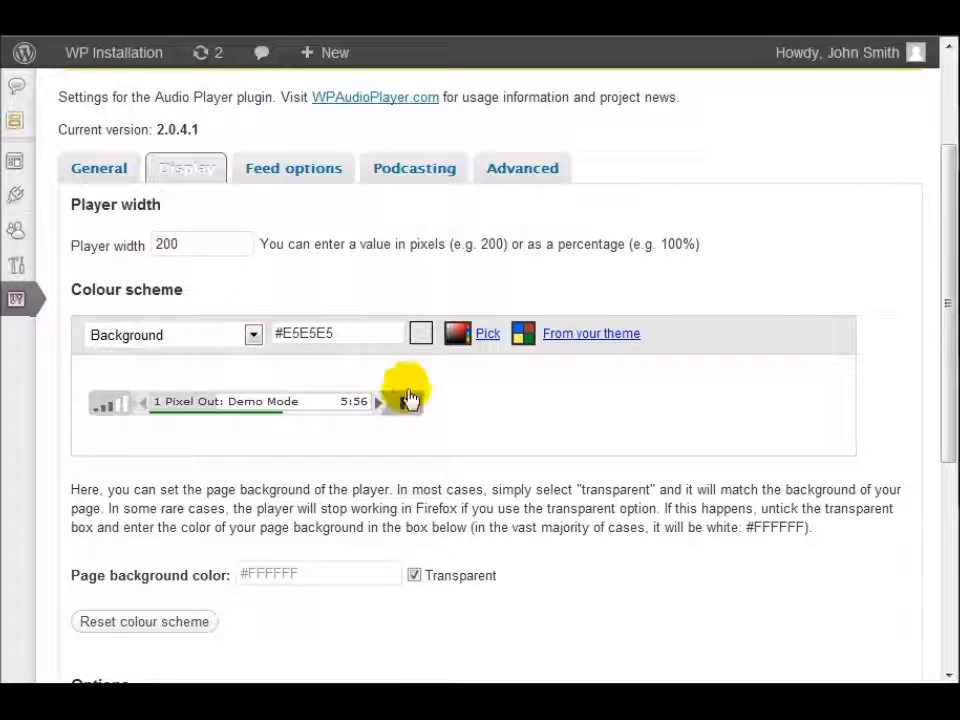
{"action": "left_click", "coordinate": [122, 243]}
{"action": "type", "text": "250"}
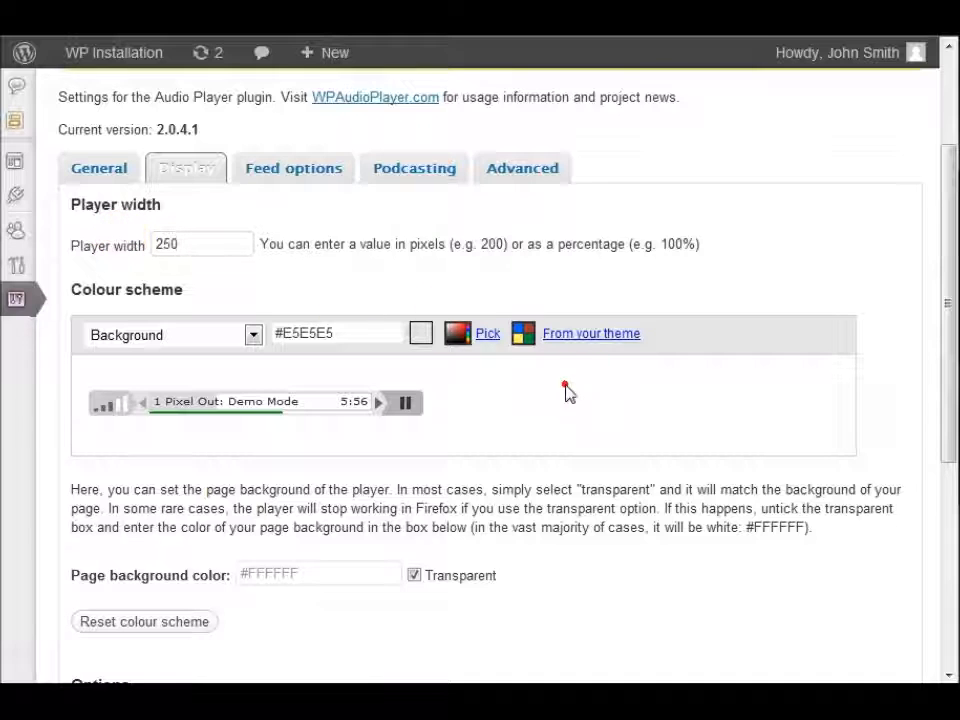
Change the player's left background colour to red #f20808 with the colour picker
{"action": "left_click", "coordinate": [180, 338]}
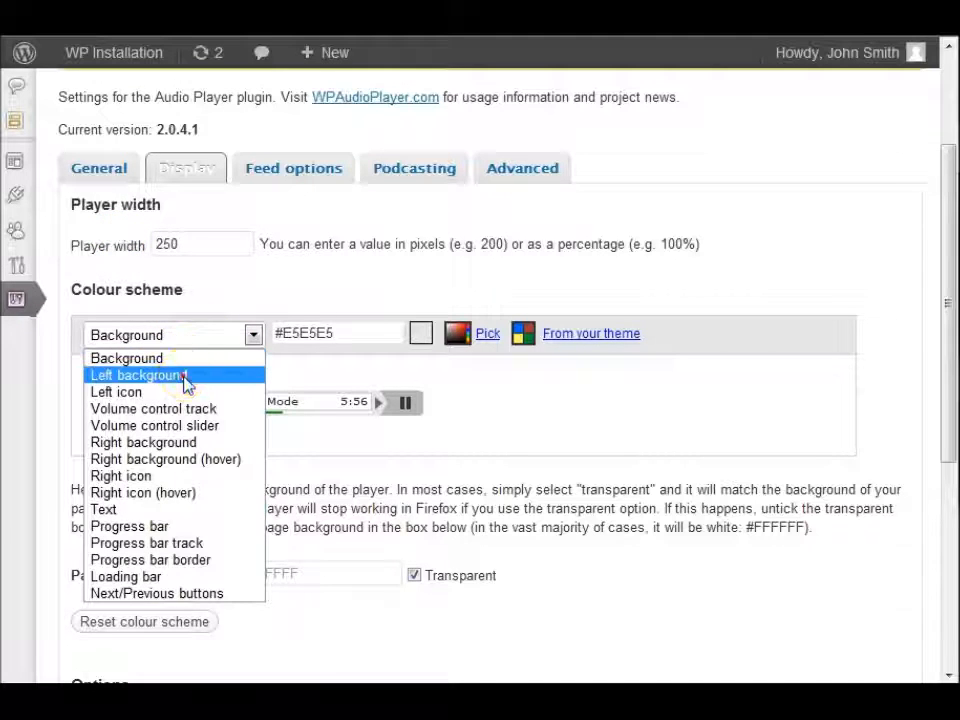
{"action": "left_click", "coordinate": [183, 376]}
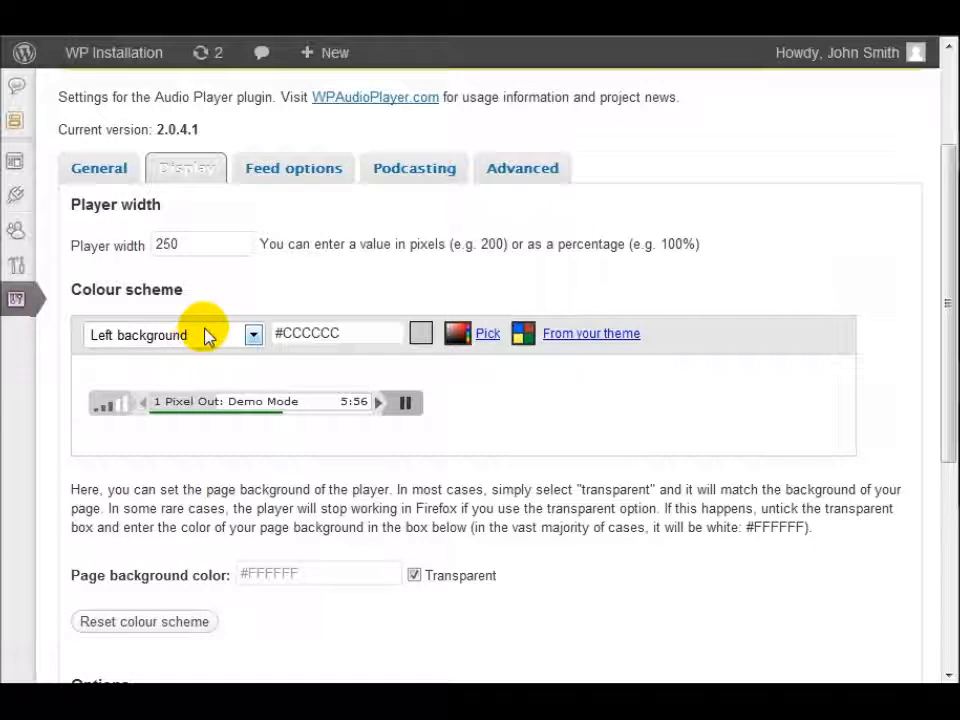
{"action": "left_click", "coordinate": [458, 338]}
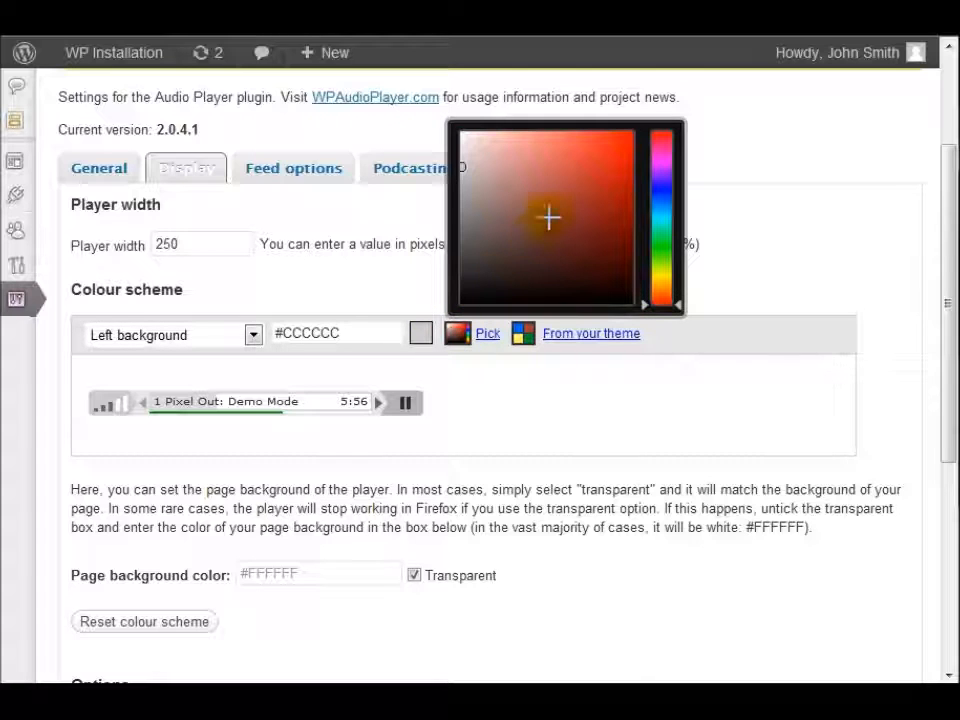
{"action": "left_click", "coordinate": [628, 137]}
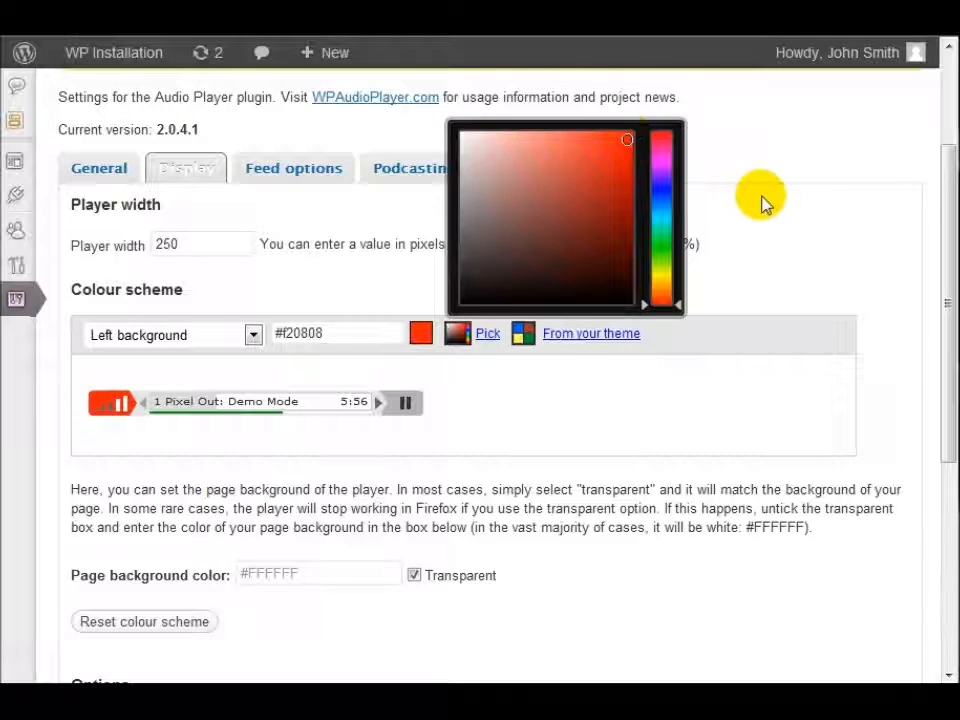
{"action": "left_click", "coordinate": [762, 198]}
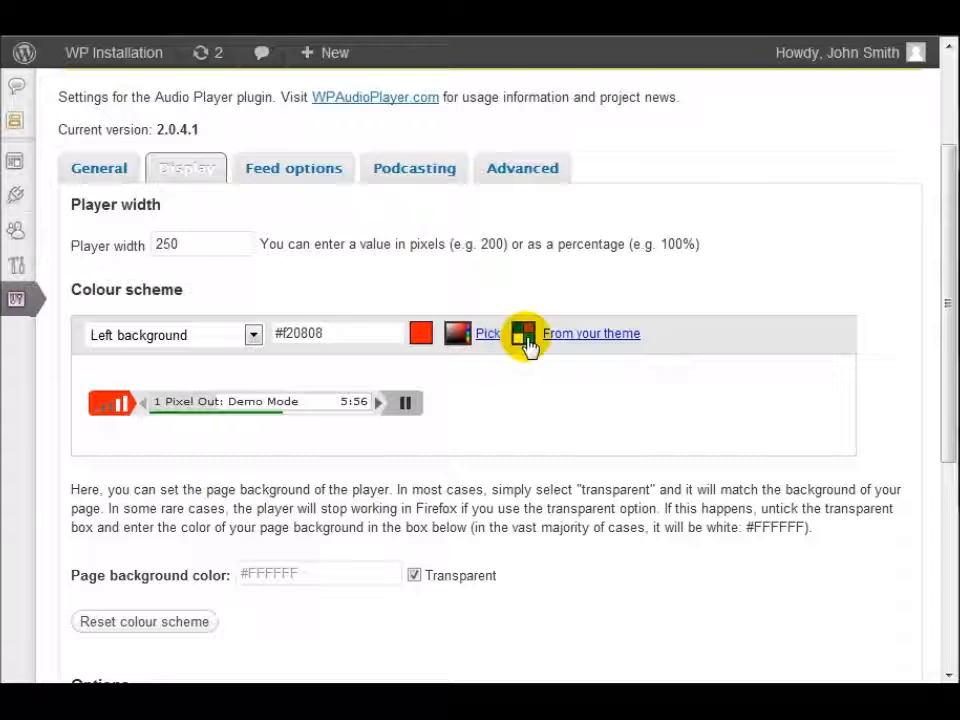
Try a red for the player's main background, then settle on the grey #bab6b6
{"action": "left_click", "coordinate": [191, 338]}
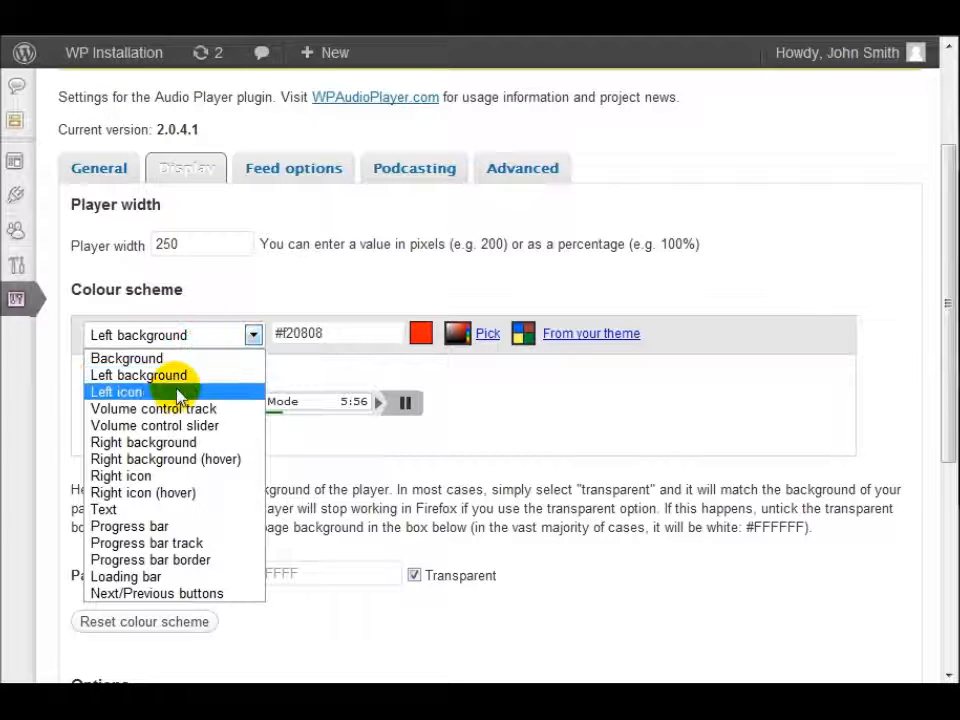
{"action": "left_click", "coordinate": [172, 392]}
{"action": "left_click", "coordinate": [210, 338]}
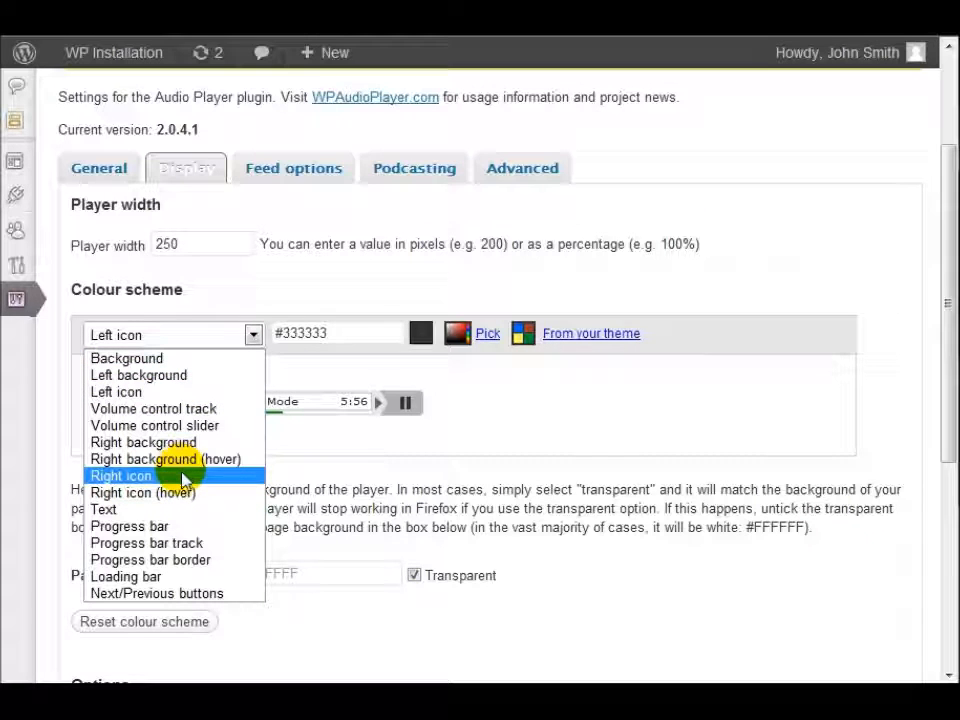
{"action": "left_click", "coordinate": [196, 360]}
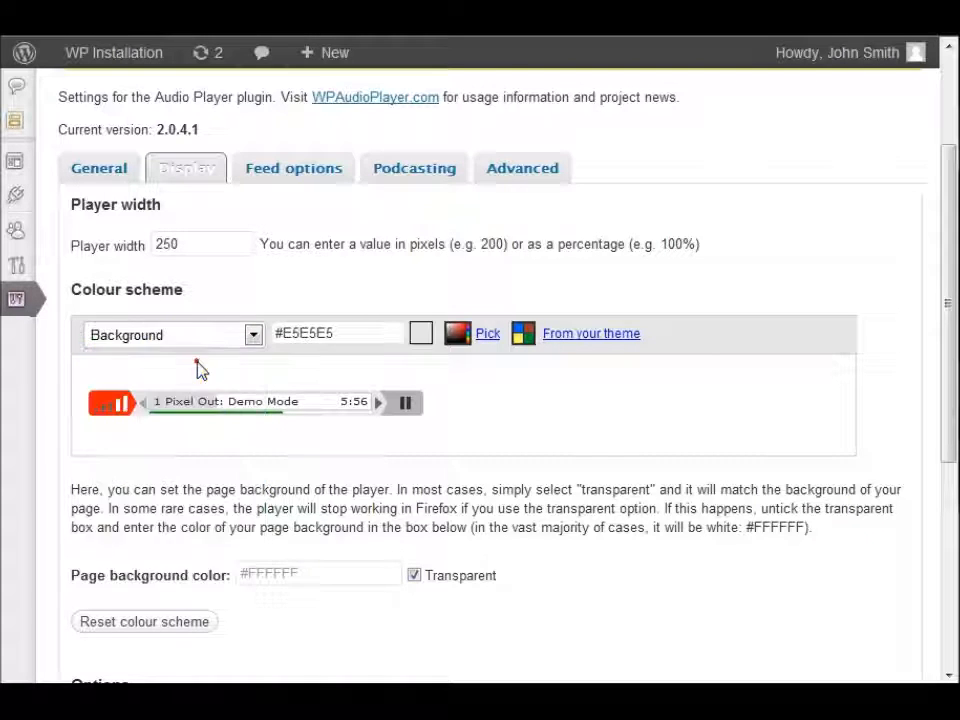
{"action": "left_click", "coordinate": [416, 335]}
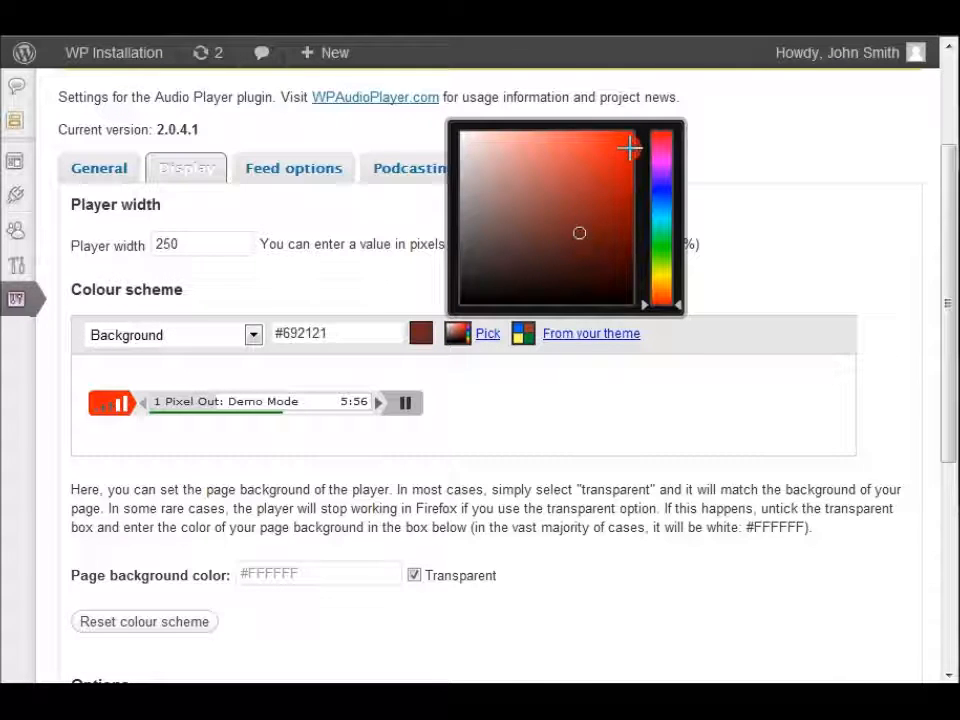
{"action": "left_click", "coordinate": [630, 148]}
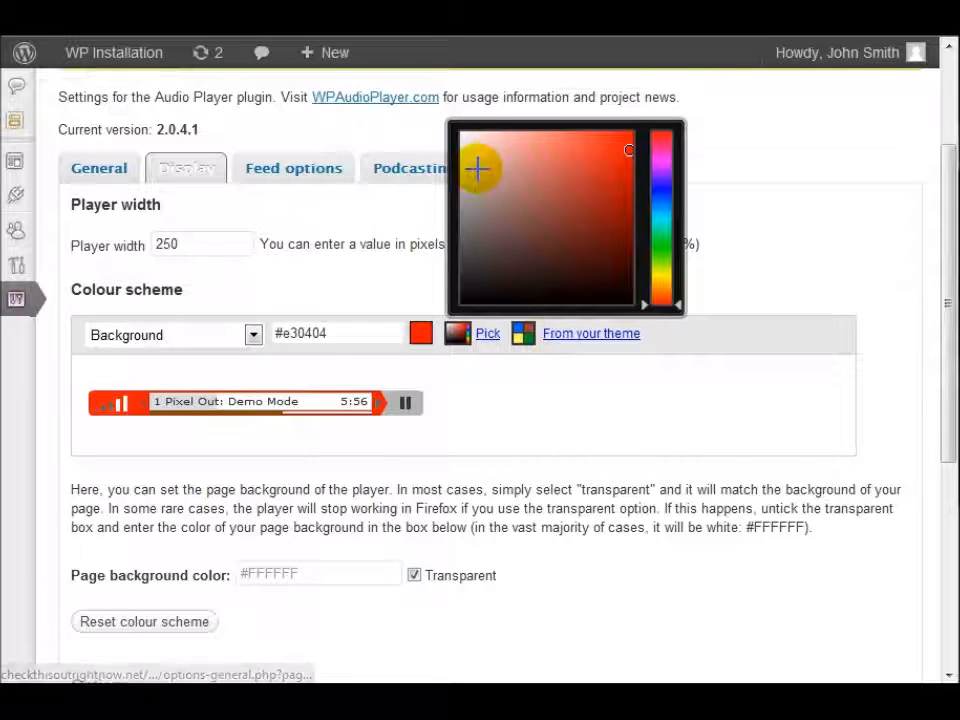
{"action": "mouse_move", "coordinate": [455, 197]}
{"action": "left_mouse_down"}
{"action": "mouse_move", "coordinate": [456, 189]}
{"action": "mouse_move", "coordinate": [467, 221]}
{"action": "mouse_move", "coordinate": [464, 180]}
{"action": "left_mouse_up"}
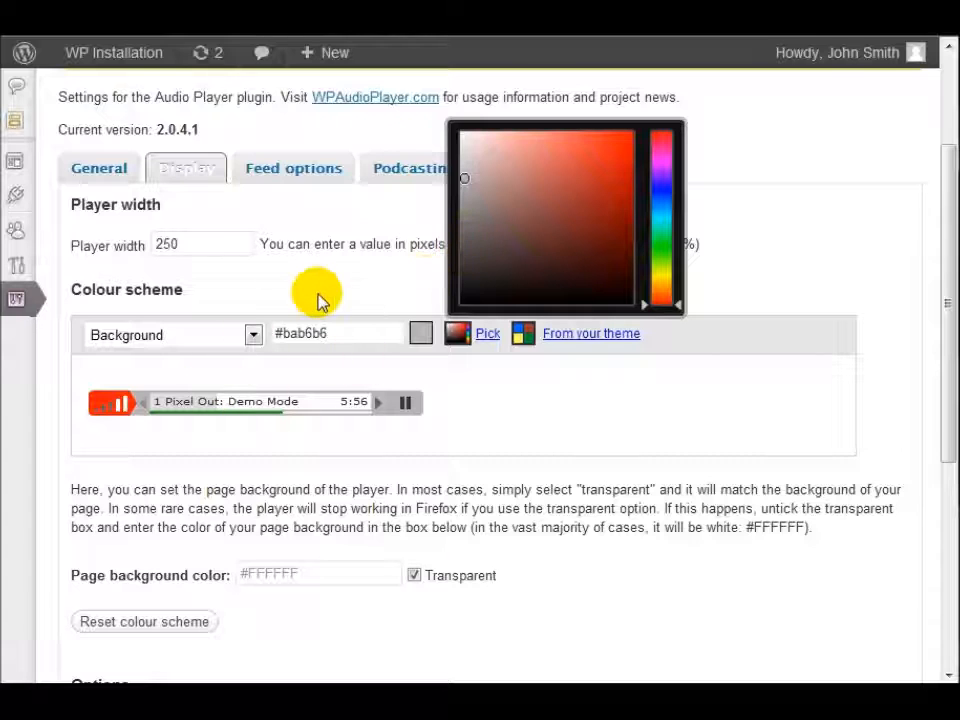
Change the player's left background colour to the grey #b3acac
{"action": "left_click", "coordinate": [229, 336]}
{"action": "left_click", "coordinate": [207, 385]}
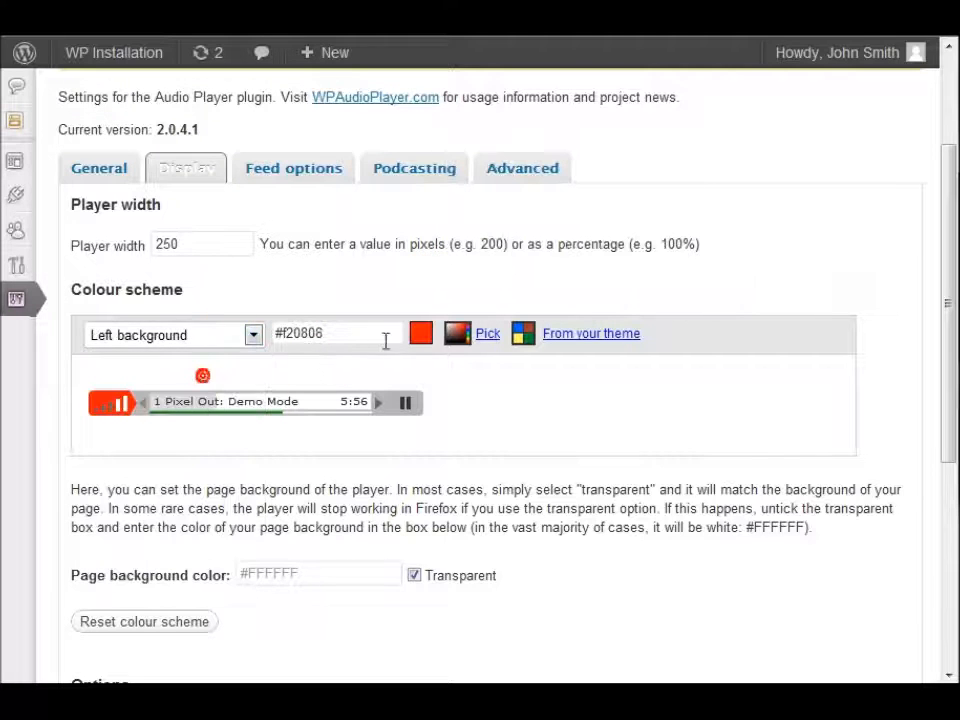
{"action": "left_click", "coordinate": [478, 337]}
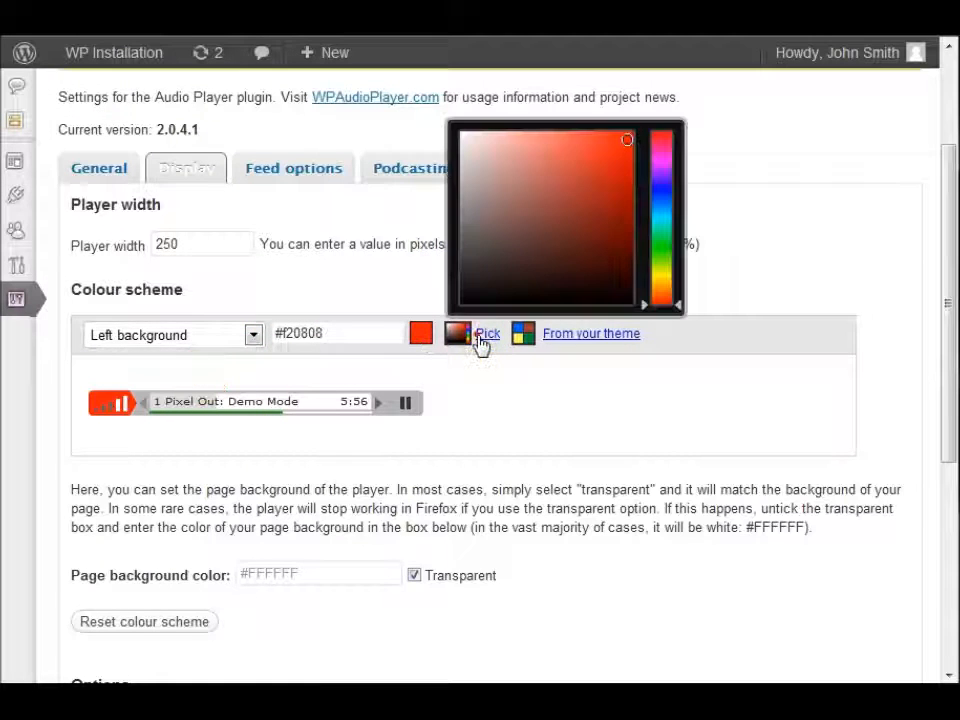
{"action": "left_click", "coordinate": [477, 194]}
{"action": "left_click", "coordinate": [466, 190]}
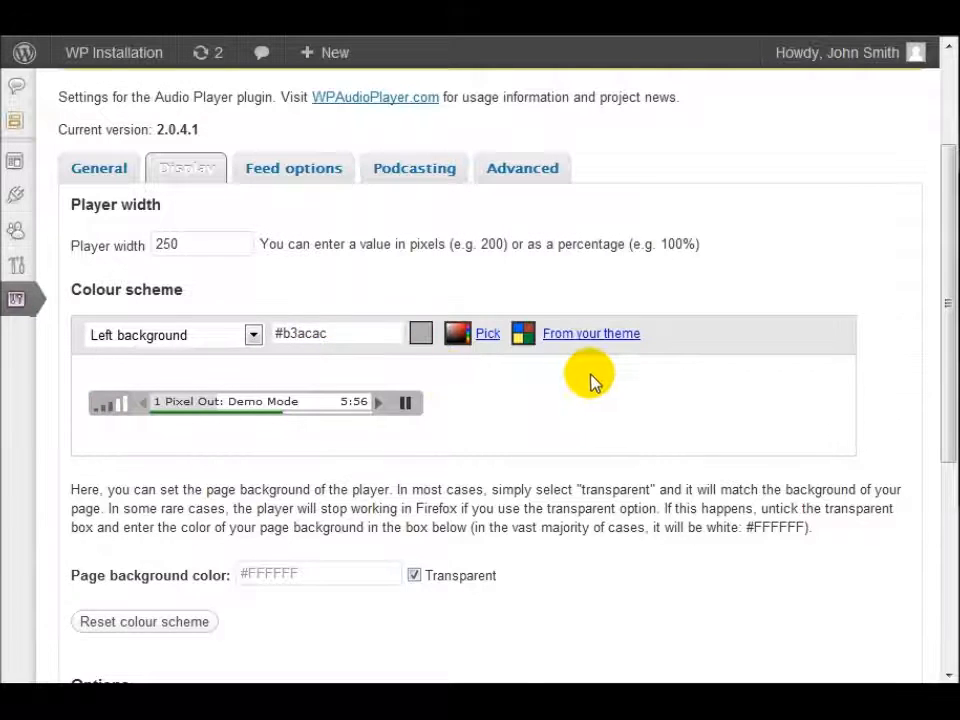
Reset the audio player's colour scheme to its defaults
{"action": "scroll", "coordinate": [592, 380], "scroll_direction": "down", "scroll_amount": 2}
{"action": "scroll", "coordinate": [592, 380], "scroll_direction": "down", "scroll_amount": 4}
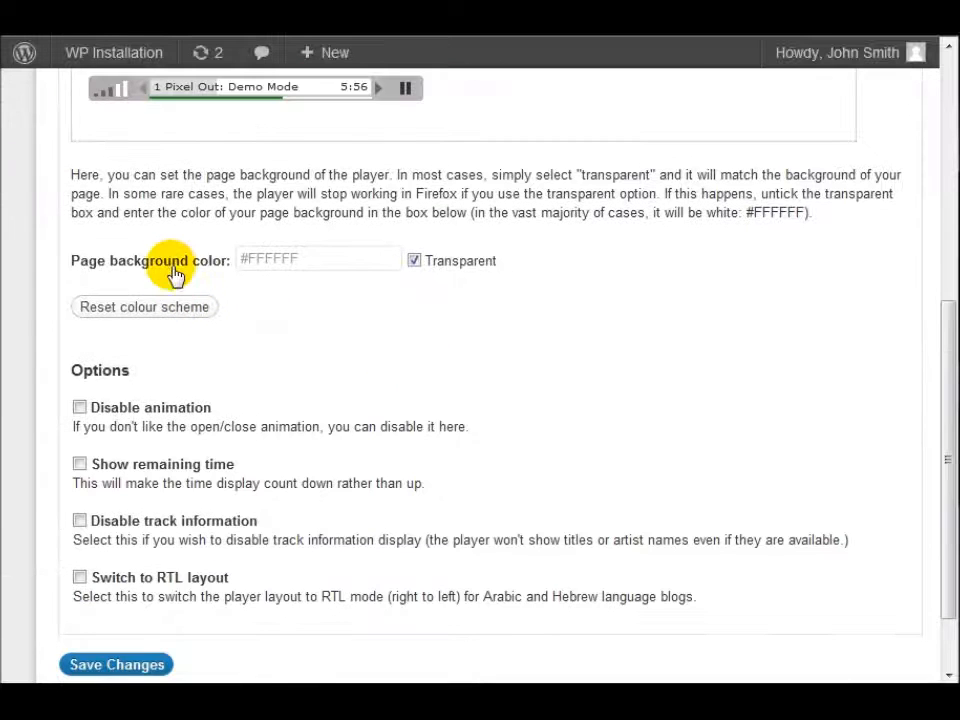
{"action": "scroll", "coordinate": [585, 347], "scroll_direction": "up", "scroll_amount": 2}
{"action": "scroll", "coordinate": [585, 347], "scroll_direction": "up", "scroll_amount": 2}
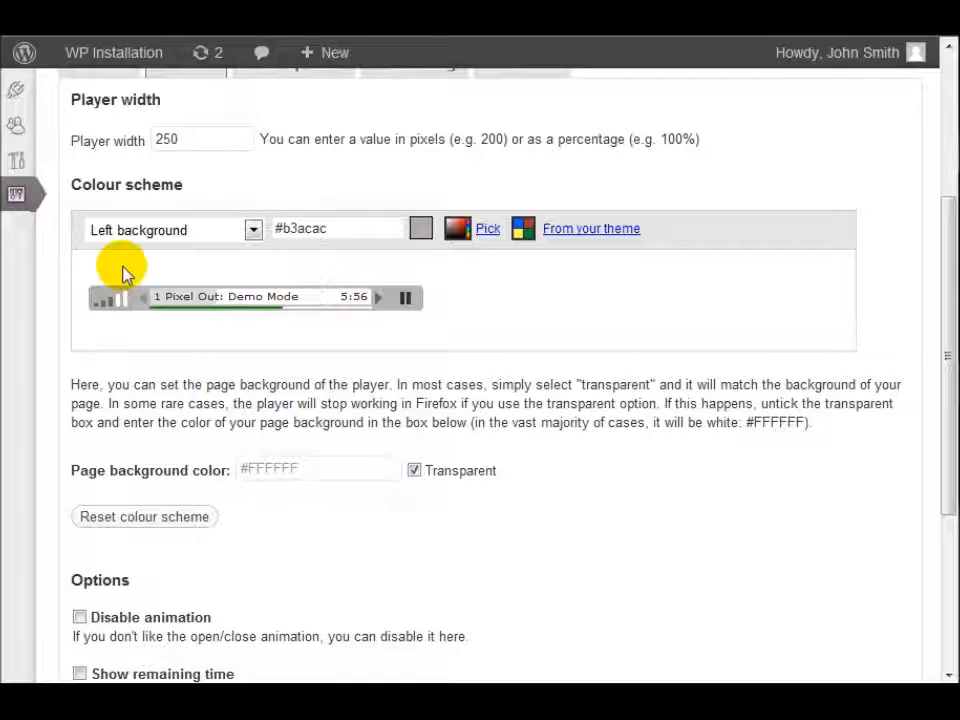
{"action": "scroll", "coordinate": [729, 493], "scroll_direction": "down", "scroll_amount": 4}
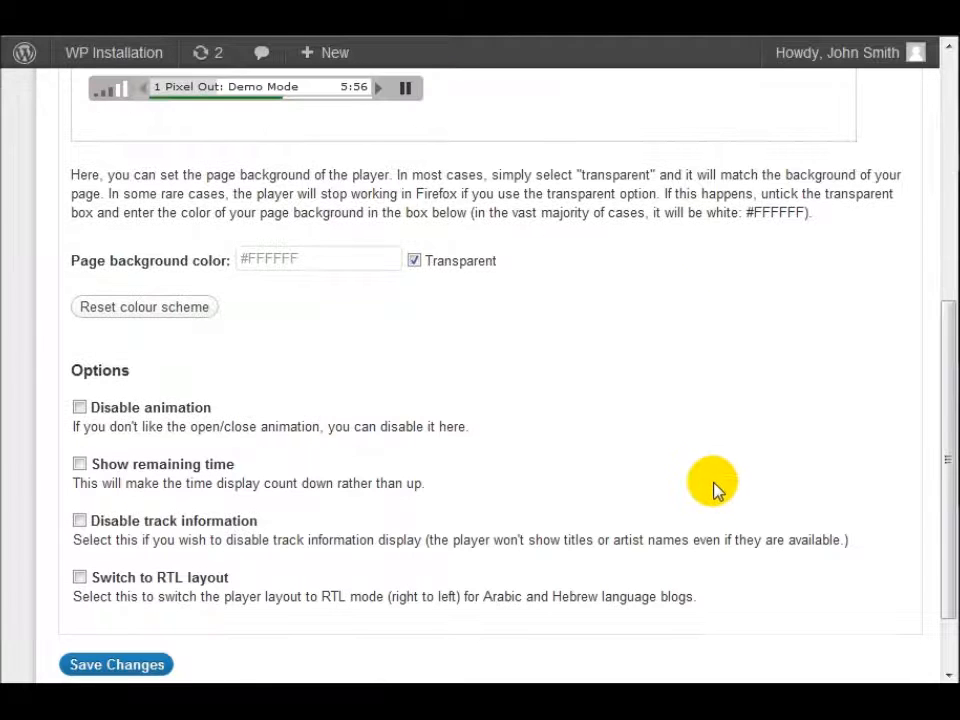
{"action": "left_click", "coordinate": [187, 311]}
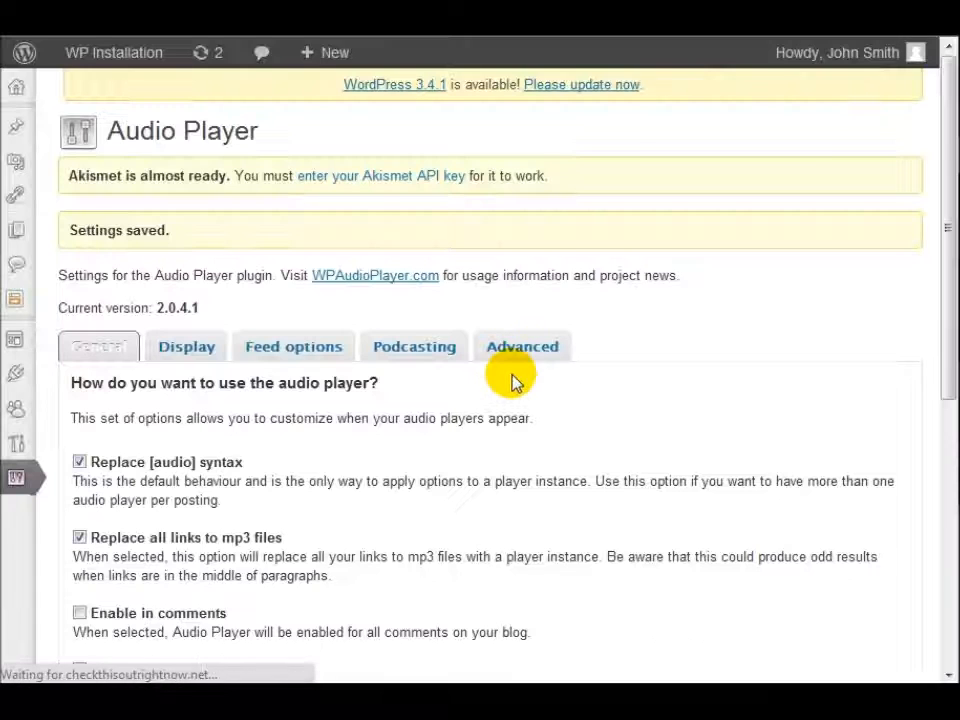
Reopen the display settings and review the player width, colour scheme and display options
{"action": "left_click", "coordinate": [178, 352]}
{"action": "scroll", "coordinate": [538, 395], "scroll_direction": "down", "scroll_amount": 5}
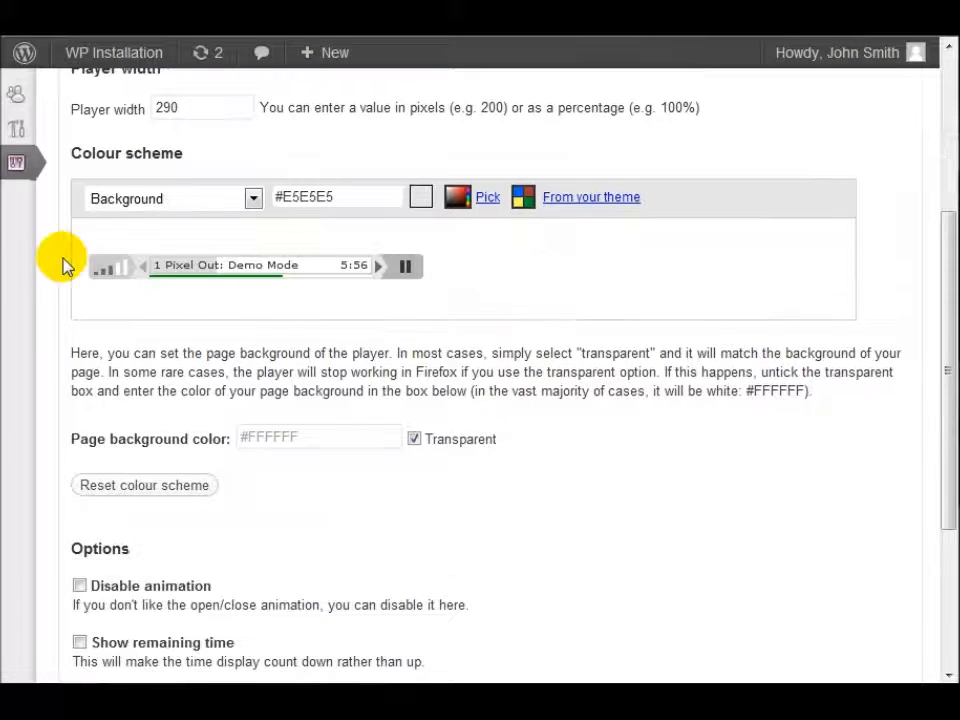
{"action": "scroll", "coordinate": [669, 403], "scroll_direction": "down", "scroll_amount": 4}
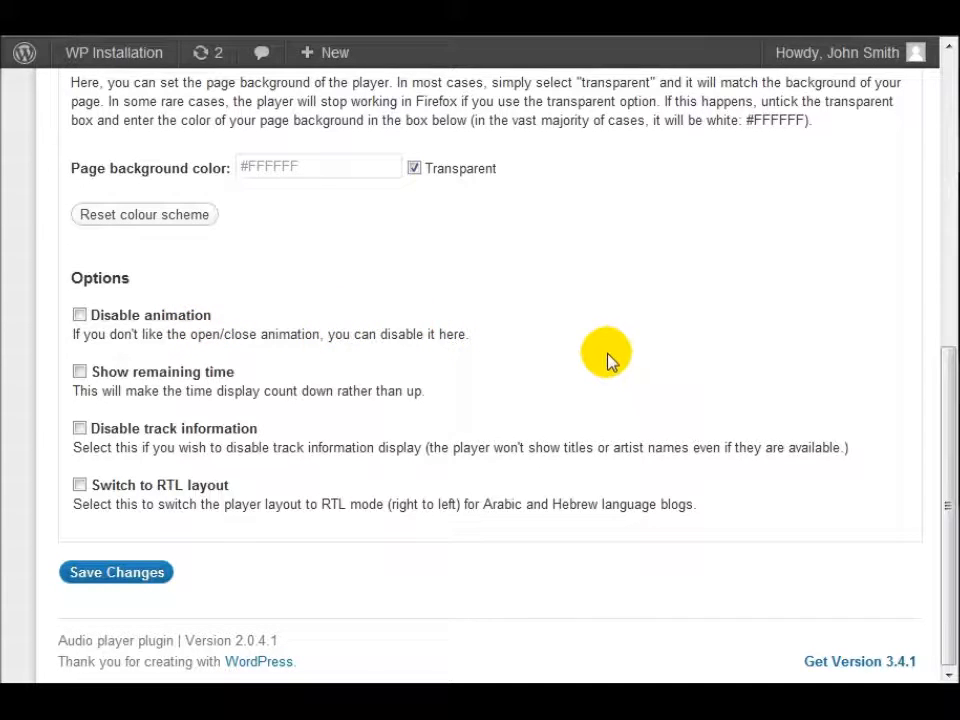
{"action": "scroll", "coordinate": [568, 360], "scroll_direction": "up", "scroll_amount": 5}
{"action": "scroll", "coordinate": [572, 366], "scroll_direction": "down", "scroll_amount": 2}
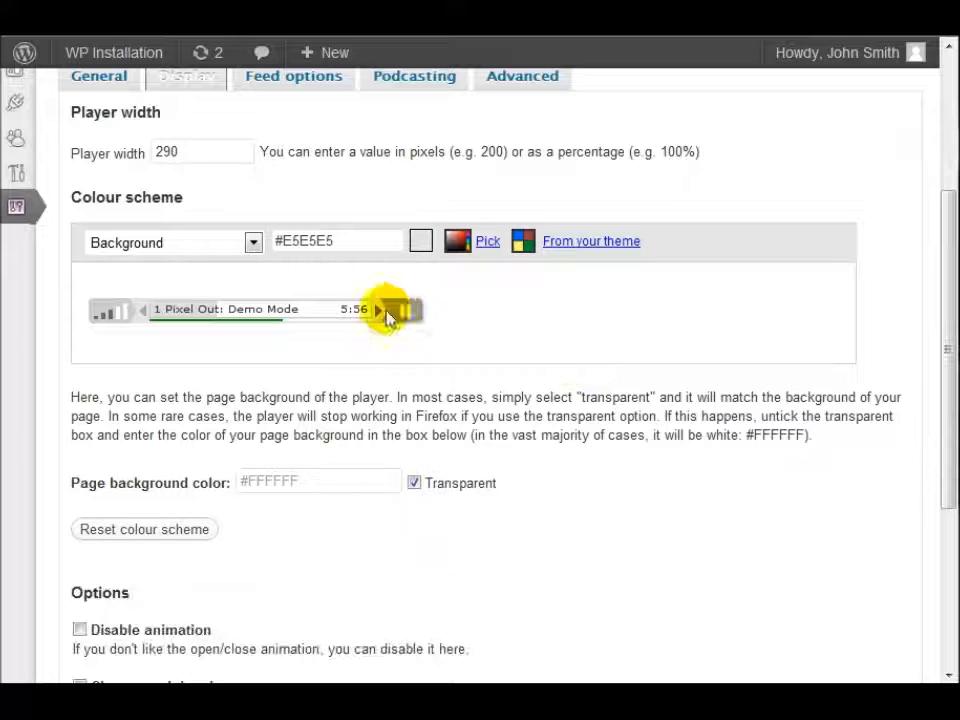
Pause and play the demo player twice to examine its open/close animation, and review the related display options
{"action": "left_click", "coordinate": [405, 316]}
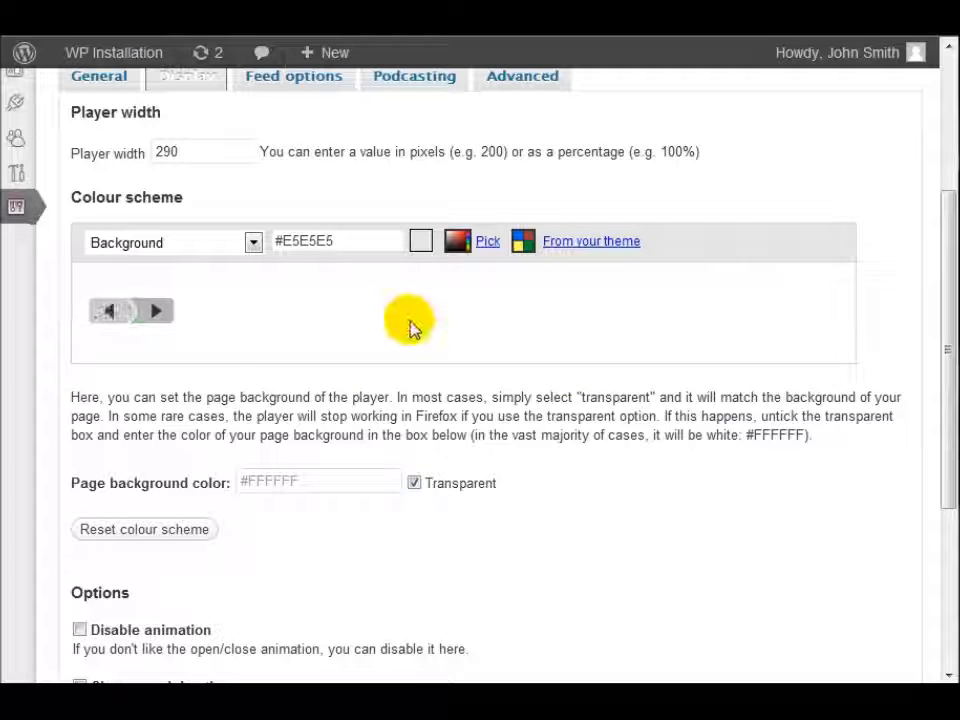
{"action": "left_click", "coordinate": [150, 319]}
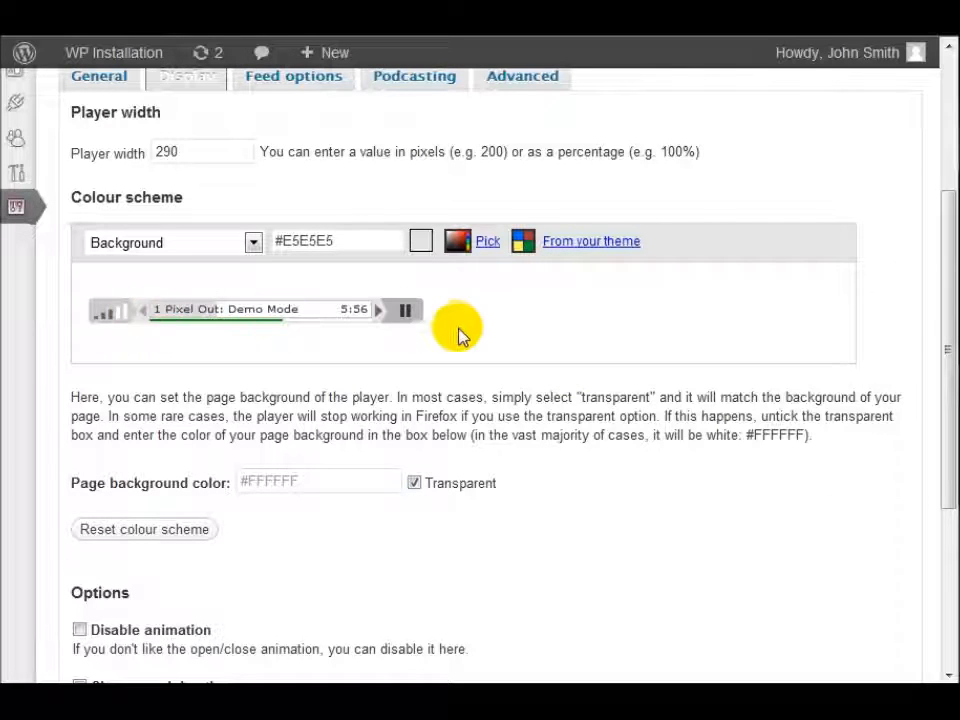
{"action": "left_click", "coordinate": [398, 316]}
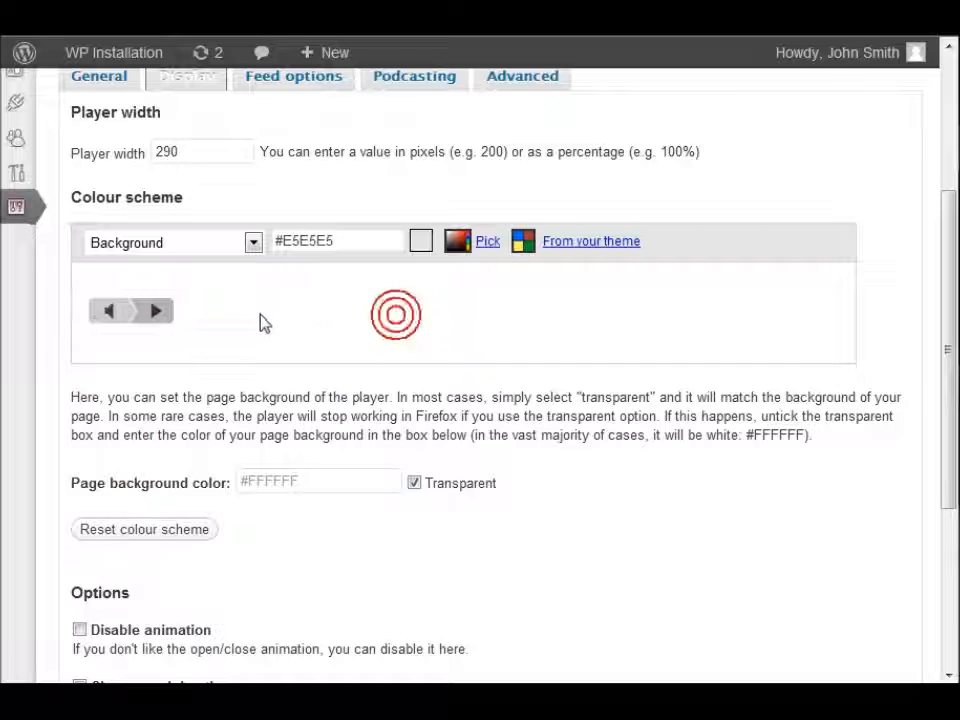
{"action": "left_click", "coordinate": [180, 312]}
{"action": "scroll", "coordinate": [497, 381], "scroll_direction": "down", "scroll_amount": 3}
{"action": "scroll", "coordinate": [497, 381], "scroll_direction": "up", "scroll_amount": 3}
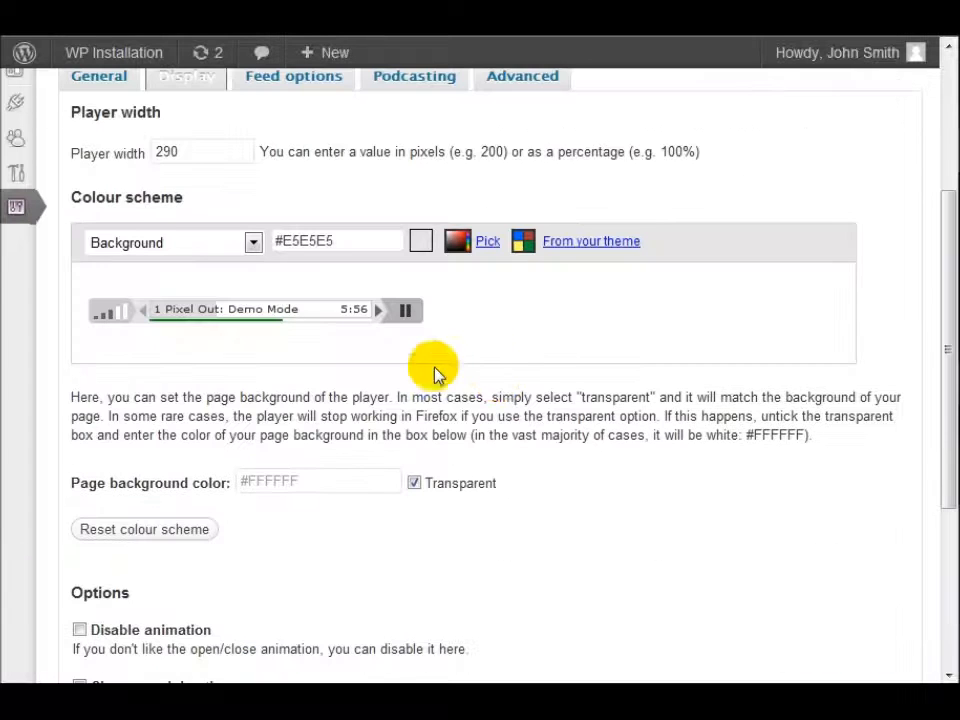
{"action": "scroll", "coordinate": [645, 376], "scroll_direction": "down", "scroll_amount": 3}
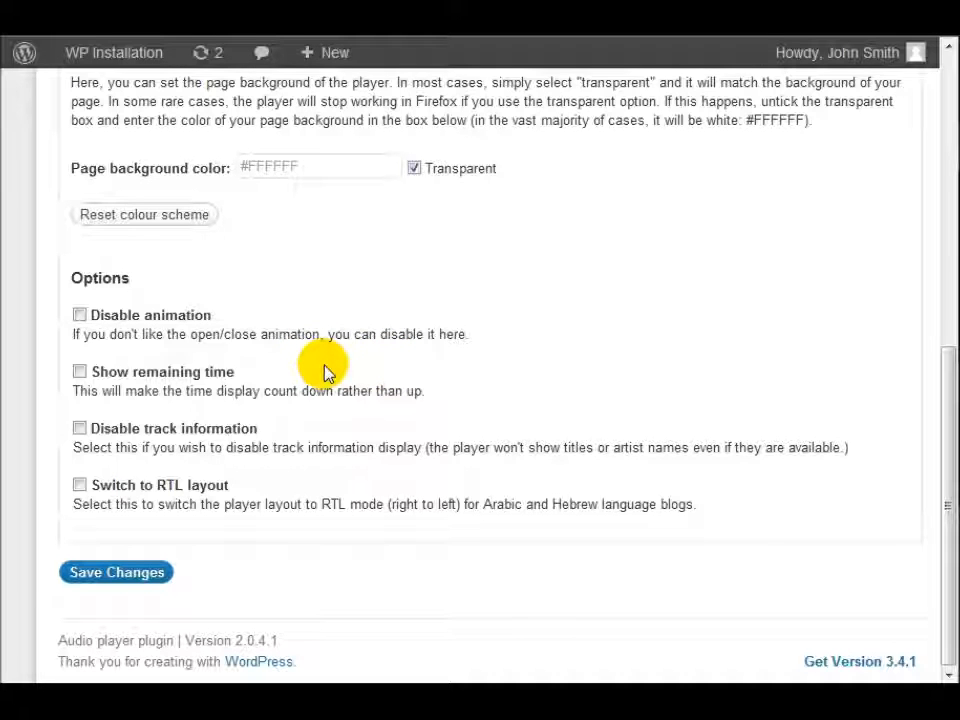
Enable Show remaining time, check the time display on the demo player, and save the display settings
{"action": "left_click", "coordinate": [113, 378]}
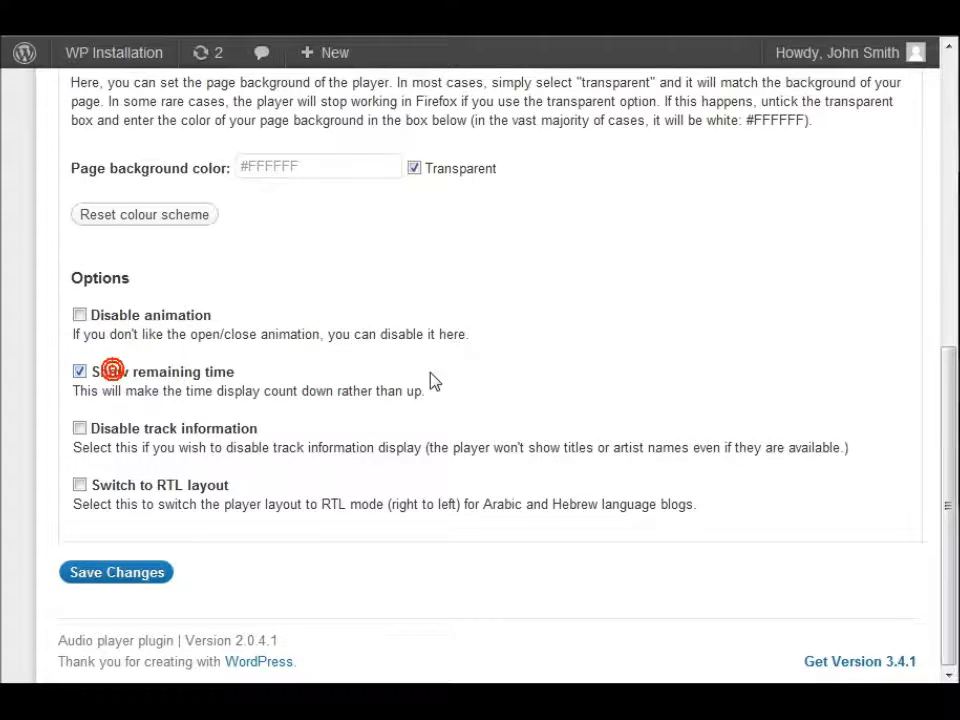
{"action": "scroll", "coordinate": [430, 377], "scroll_direction": "up", "scroll_amount": 5}
{"action": "scroll", "coordinate": [430, 377], "scroll_direction": "down", "scroll_amount": 2}
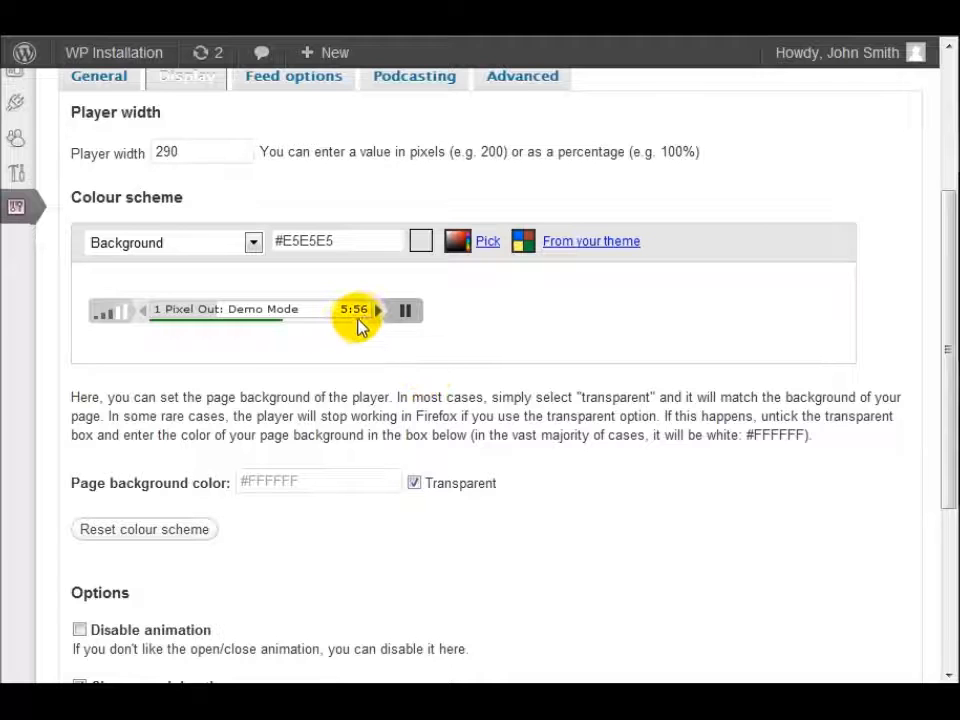
{"action": "scroll", "coordinate": [531, 392], "scroll_direction": "down", "scroll_amount": 3}
{"action": "left_click", "coordinate": [199, 377]}
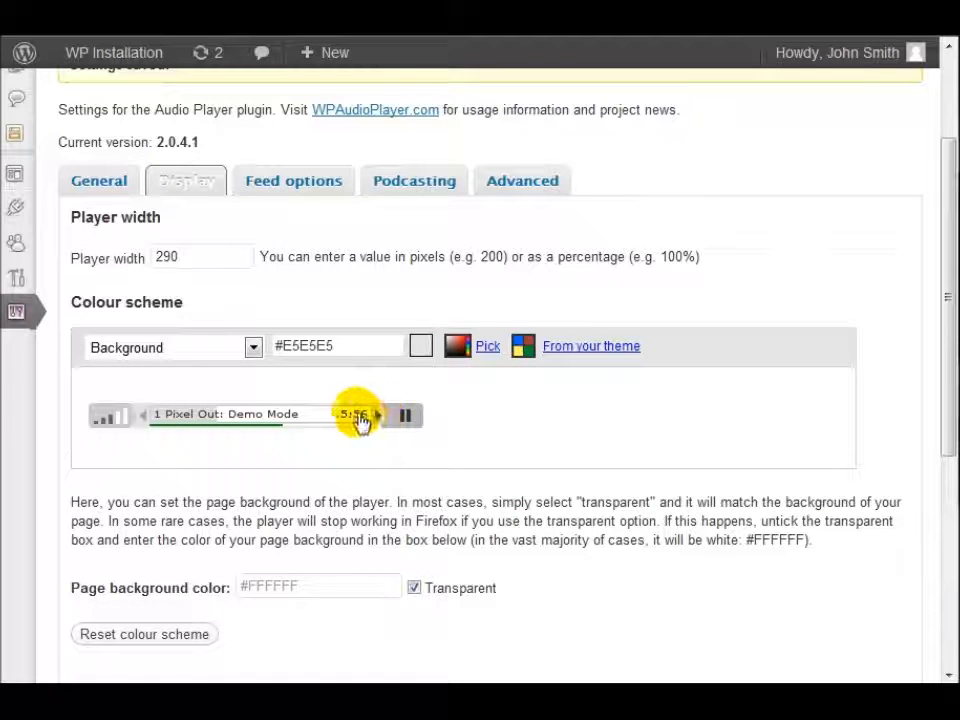
{"action": "scroll", "coordinate": [560, 440], "scroll_direction": "down", "scroll_amount": 4}
{"action": "left_click", "coordinate": [160, 376]}
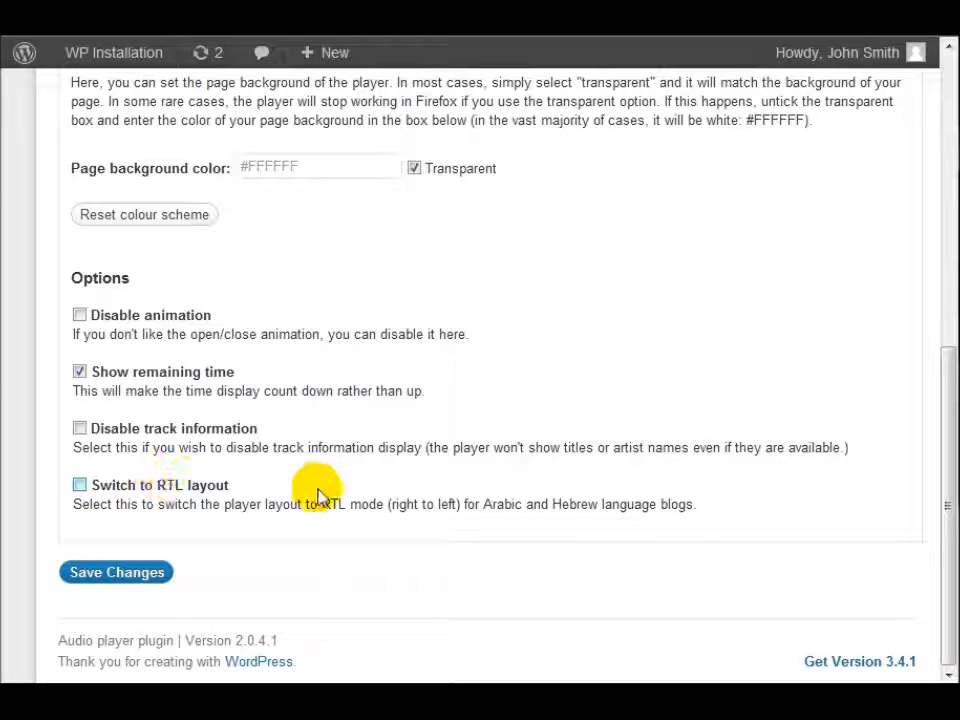
{"action": "left_click", "coordinate": [146, 573]}
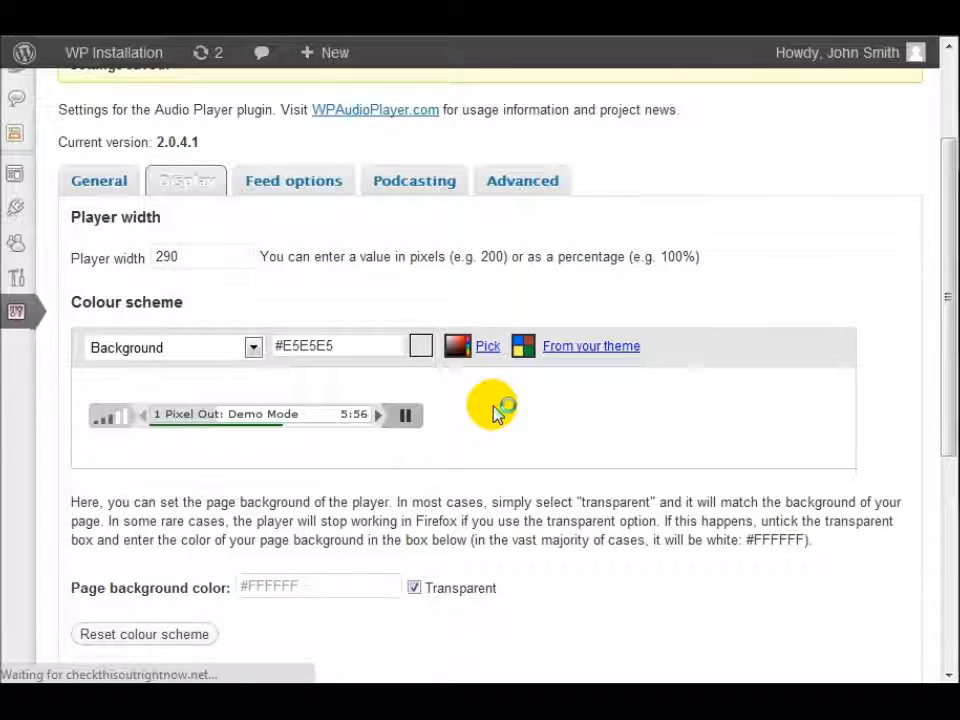
Open the feed options and review the choices for alternate content in feeds
{"action": "scroll", "coordinate": [484, 422], "scroll_direction": "down", "scroll_amount": 2}
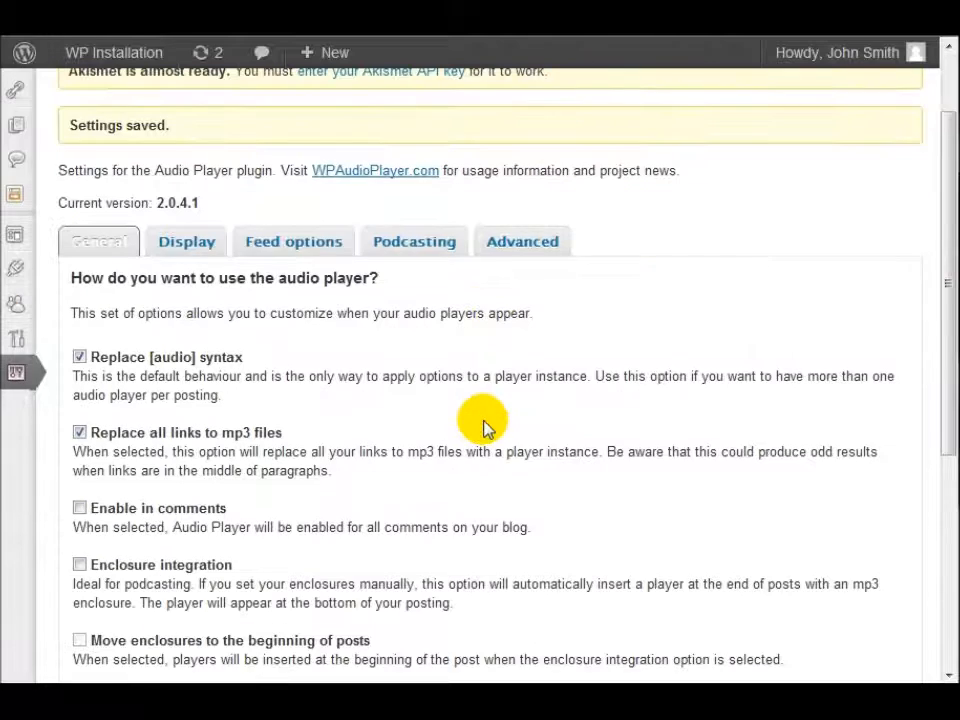
{"action": "left_click", "coordinate": [293, 246]}
{"action": "scroll", "coordinate": [724, 375], "scroll_direction": "down", "scroll_amount": 1}
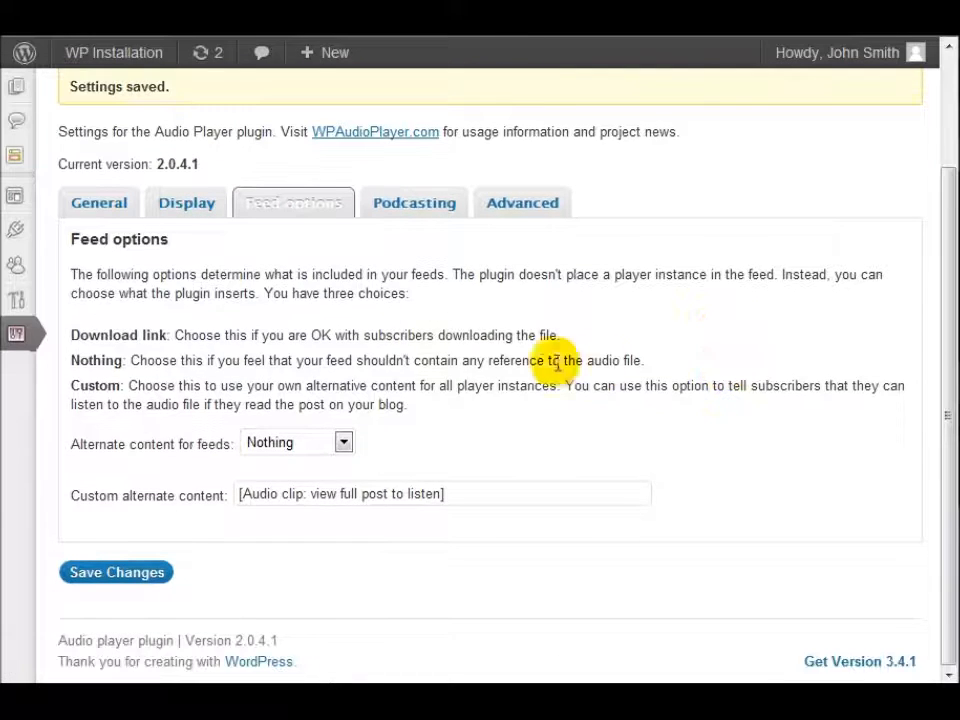
Try the Custom, Download link and Nothing choices for the alternate content for feeds
{"action": "left_click", "coordinate": [300, 442]}
{"action": "left_click", "coordinate": [311, 461]}
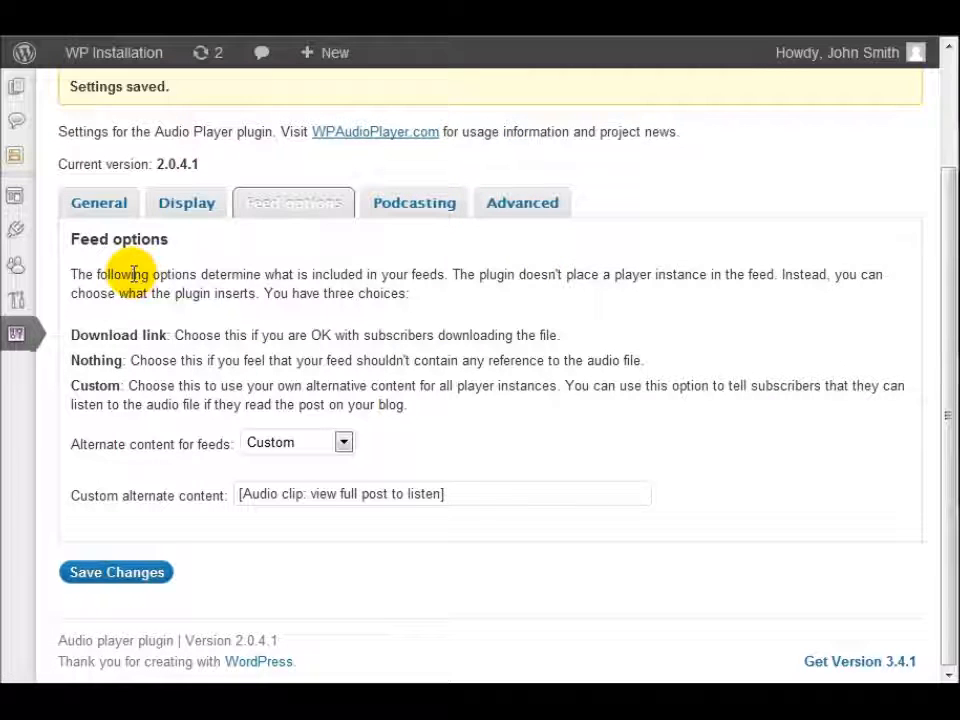
{"action": "left_click", "coordinate": [270, 442]}
{"action": "left_click", "coordinate": [262, 466]}
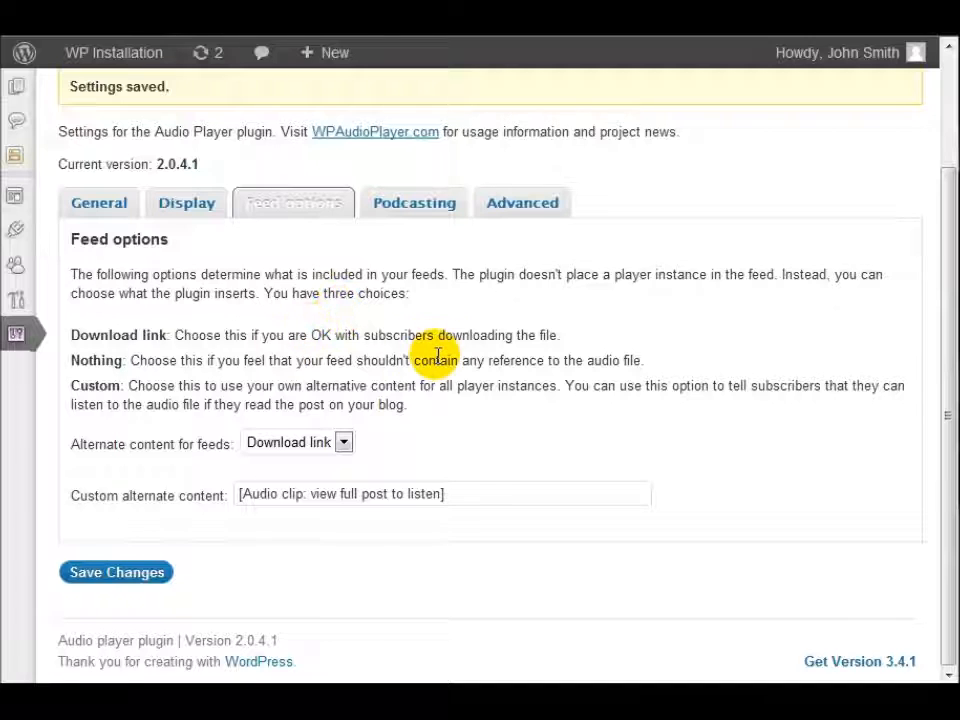
{"action": "left_click", "coordinate": [344, 444]}
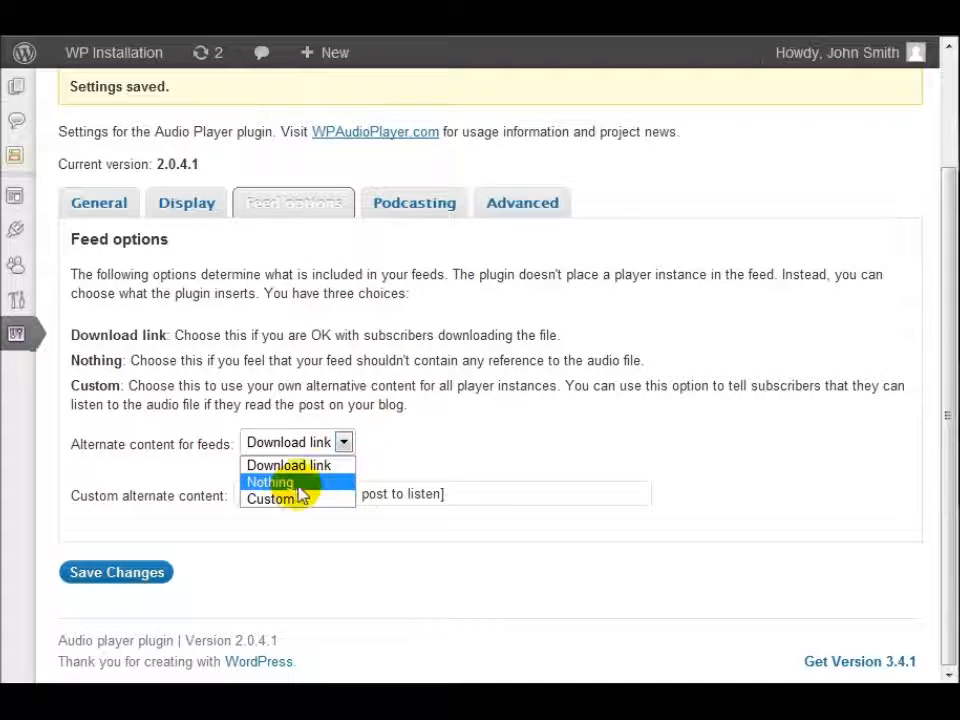
{"action": "left_click", "coordinate": [304, 484]}
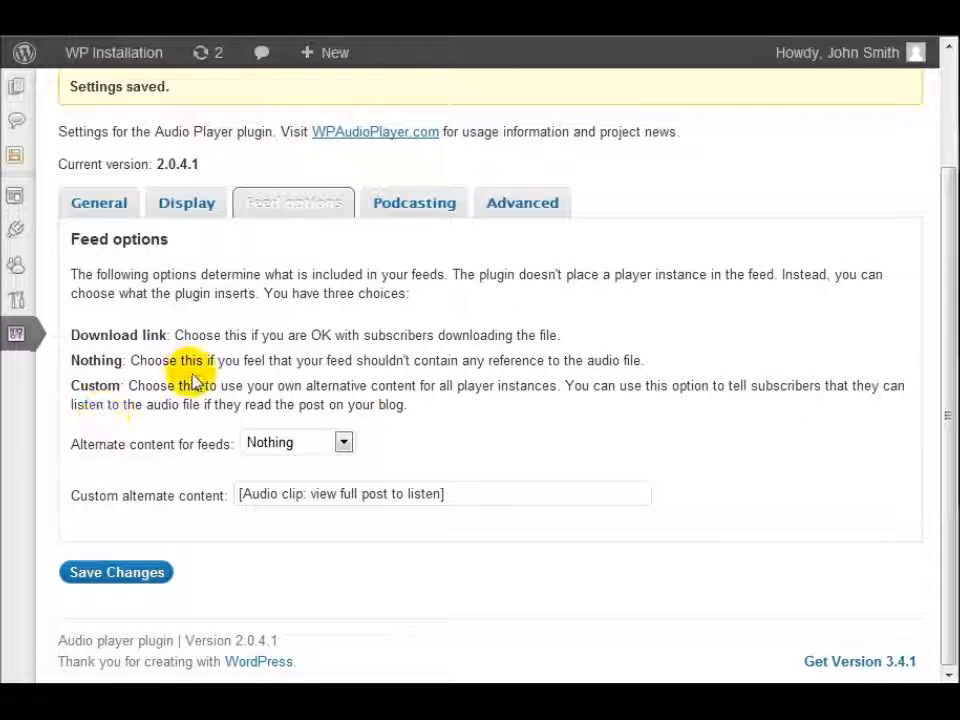
{"action": "left_click", "coordinate": [343, 442]}
{"action": "left_click", "coordinate": [300, 497]}
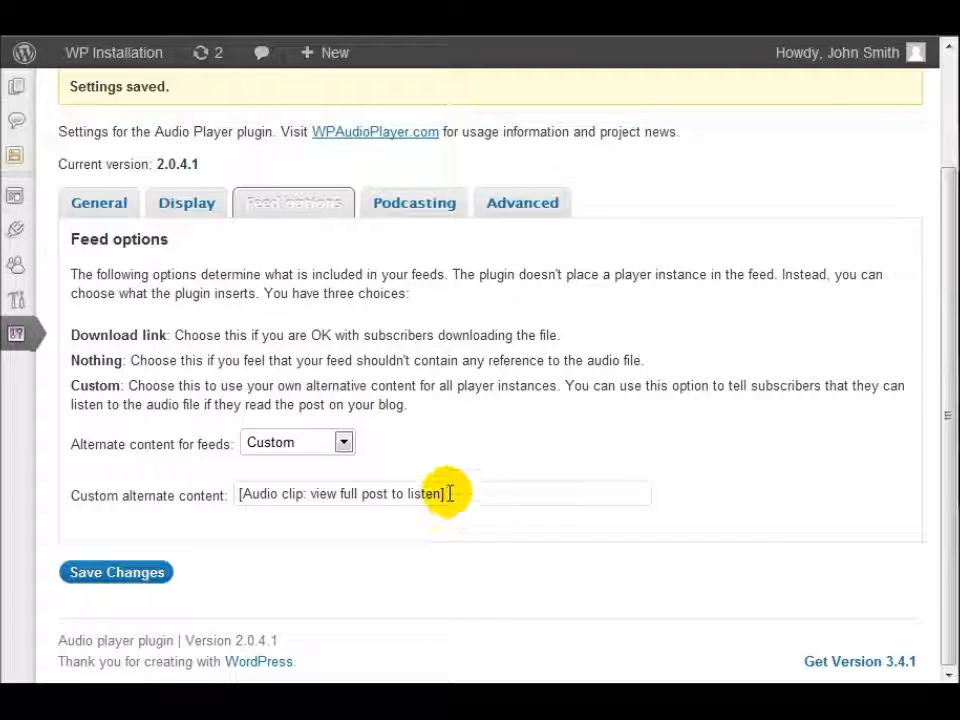
Set the alternate content for feeds to Nothing and save the changes
{"action": "left_click", "coordinate": [304, 446]}
{"action": "left_click", "coordinate": [297, 484]}
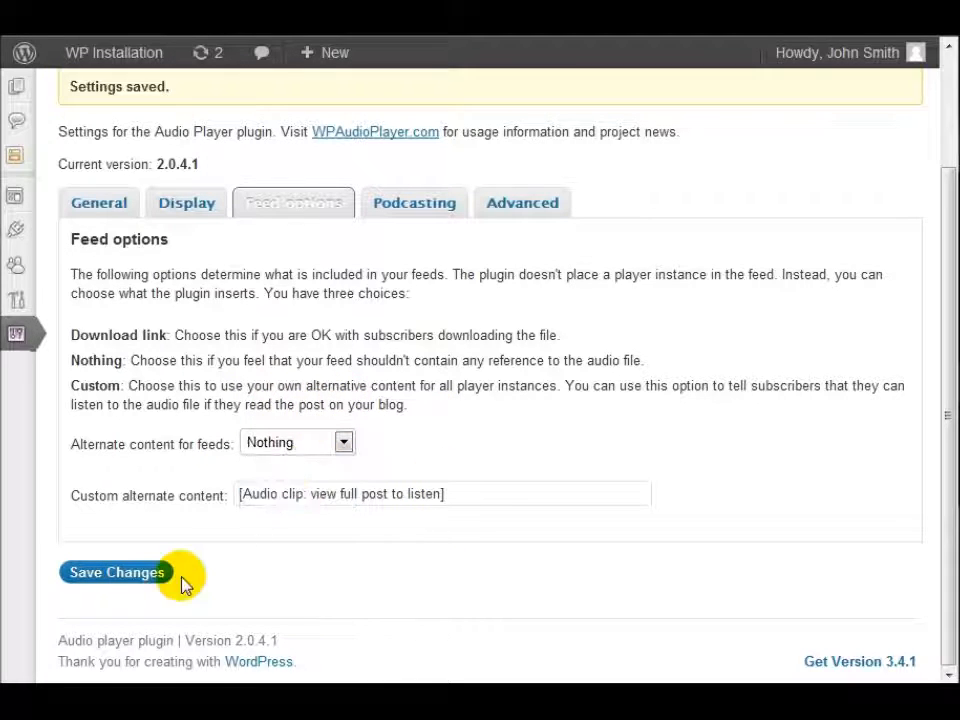
{"action": "left_click", "coordinate": [111, 572]}
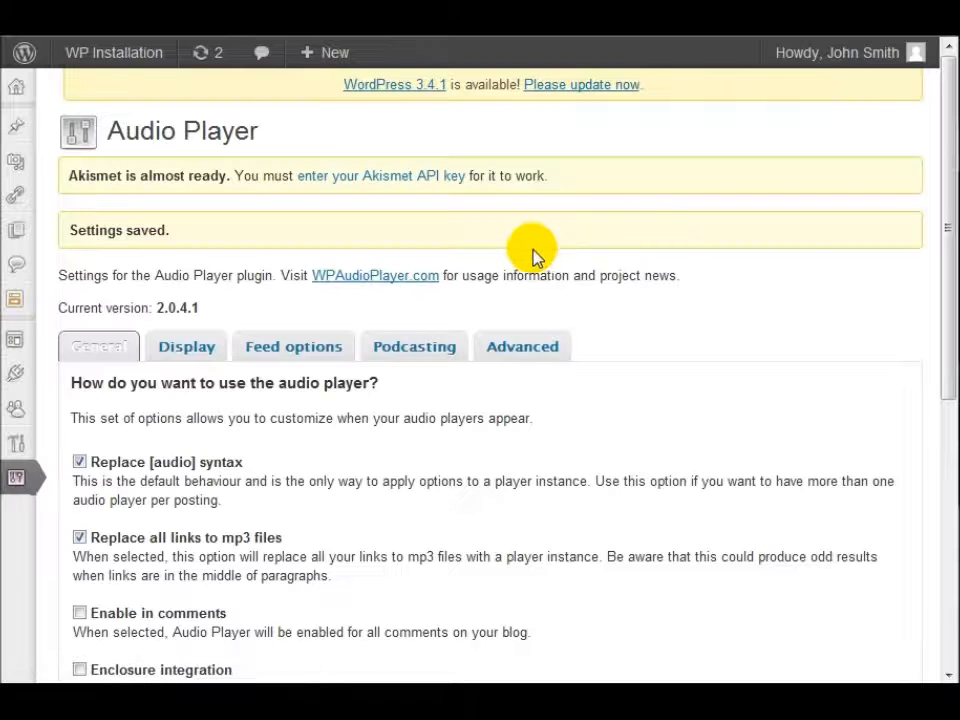
Open the podcasting settings and examine the pre-appended and post-appended audio clip URL settings
{"action": "scroll", "coordinate": [497, 317], "scroll_direction": "down", "scroll_amount": 2}
{"action": "scroll", "coordinate": [497, 313], "scroll_direction": "up", "scroll_amount": 1}
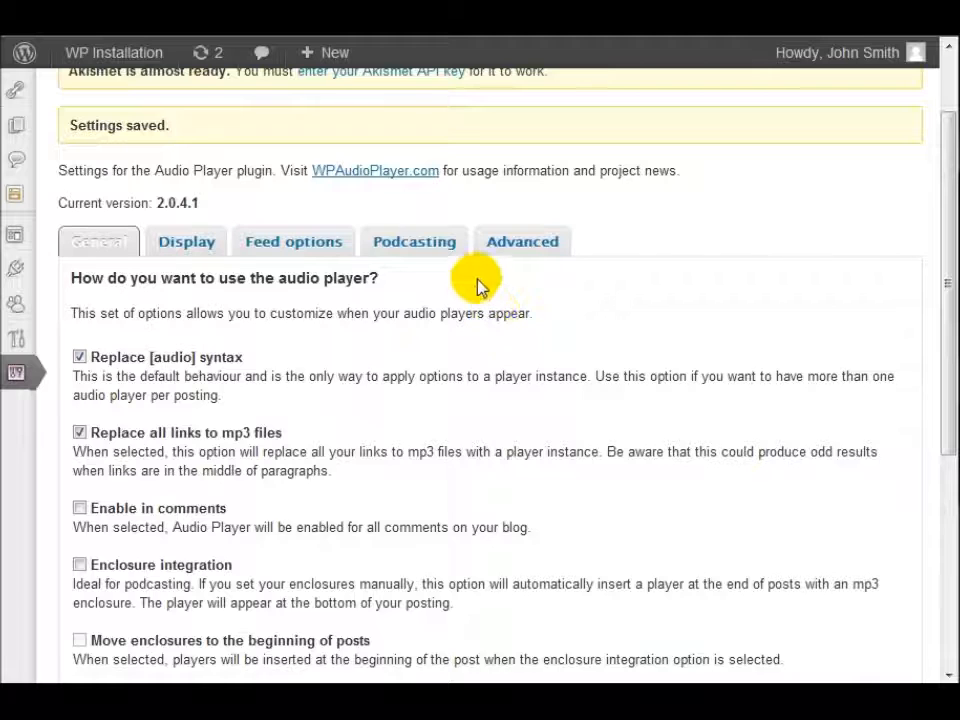
{"action": "left_click", "coordinate": [392, 241]}
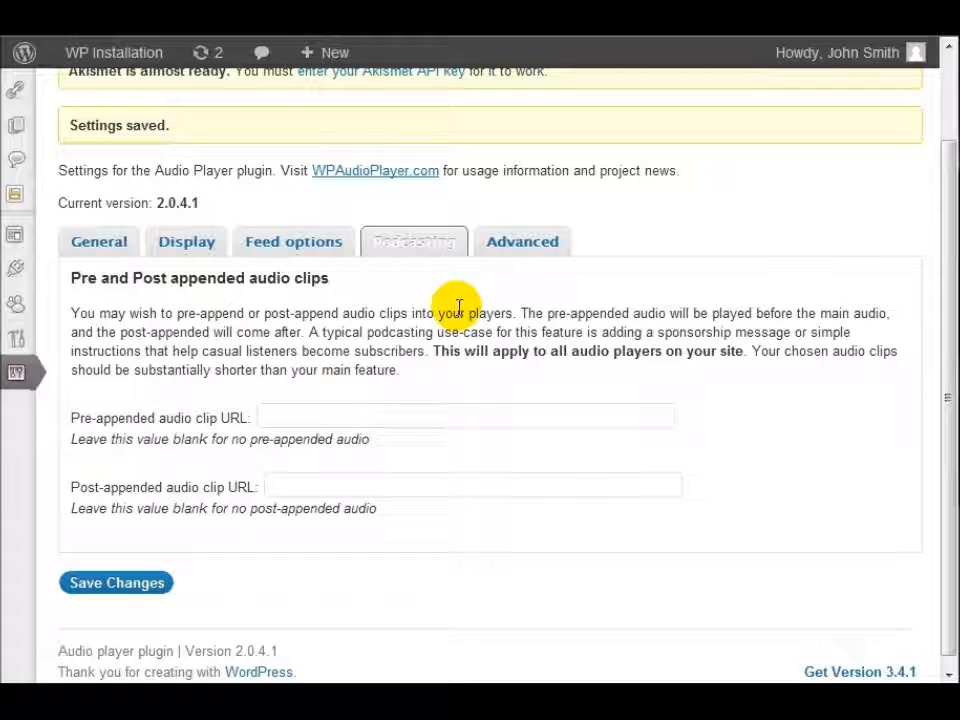
{"action": "left_click", "coordinate": [343, 411]}
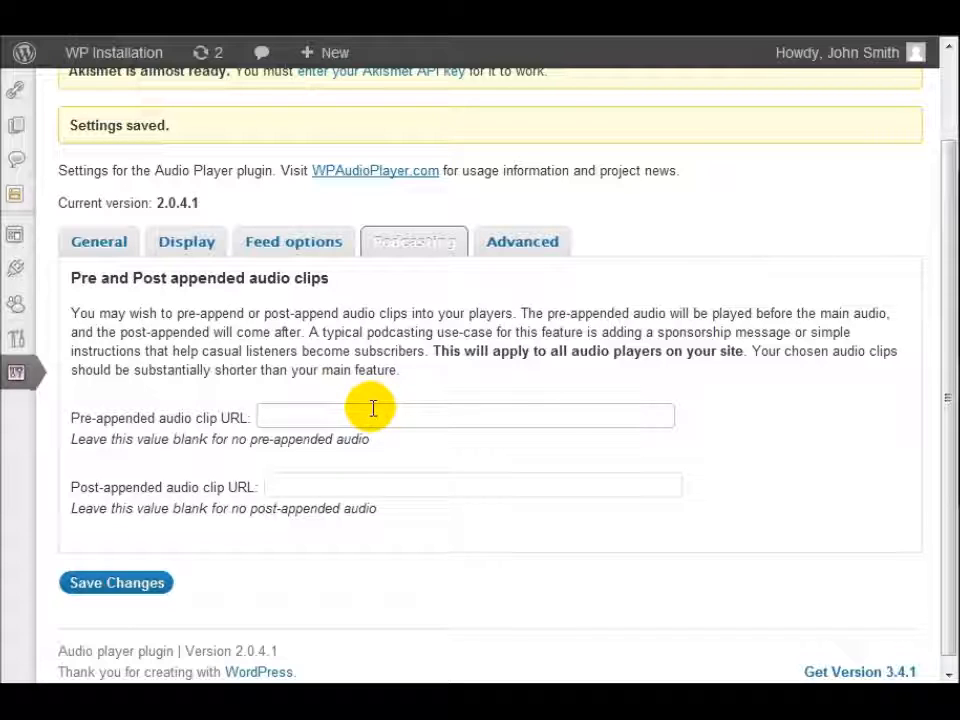
{"action": "left_click", "coordinate": [315, 486]}
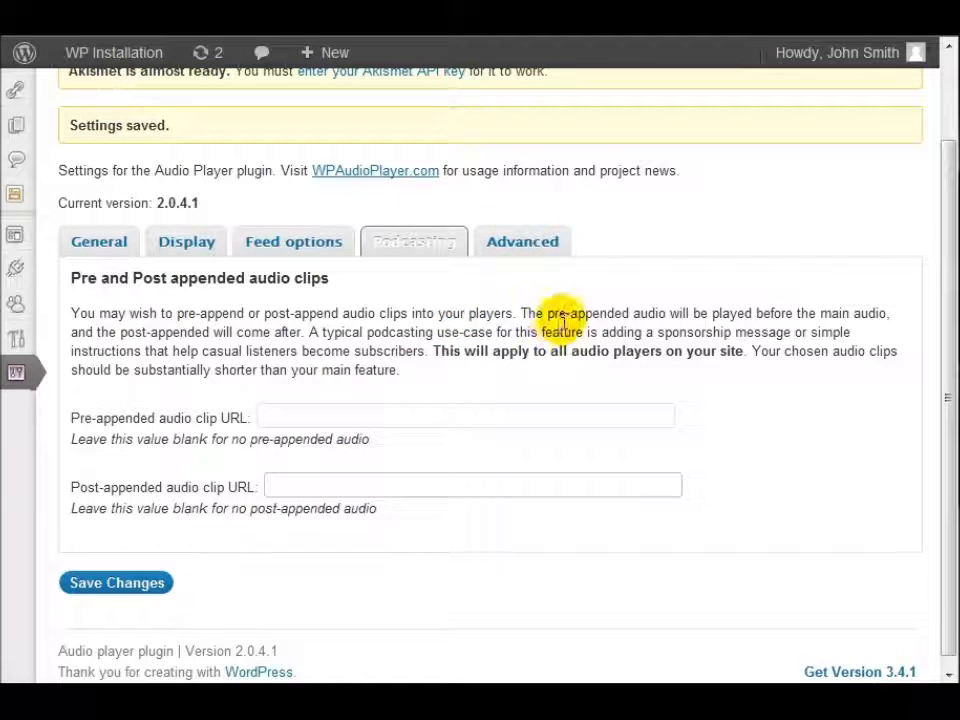
Review the advanced settings for excerpts, initial volume, buffer time, policy file, encoding and enclosures, and save them without edits
{"action": "left_click", "coordinate": [537, 242]}
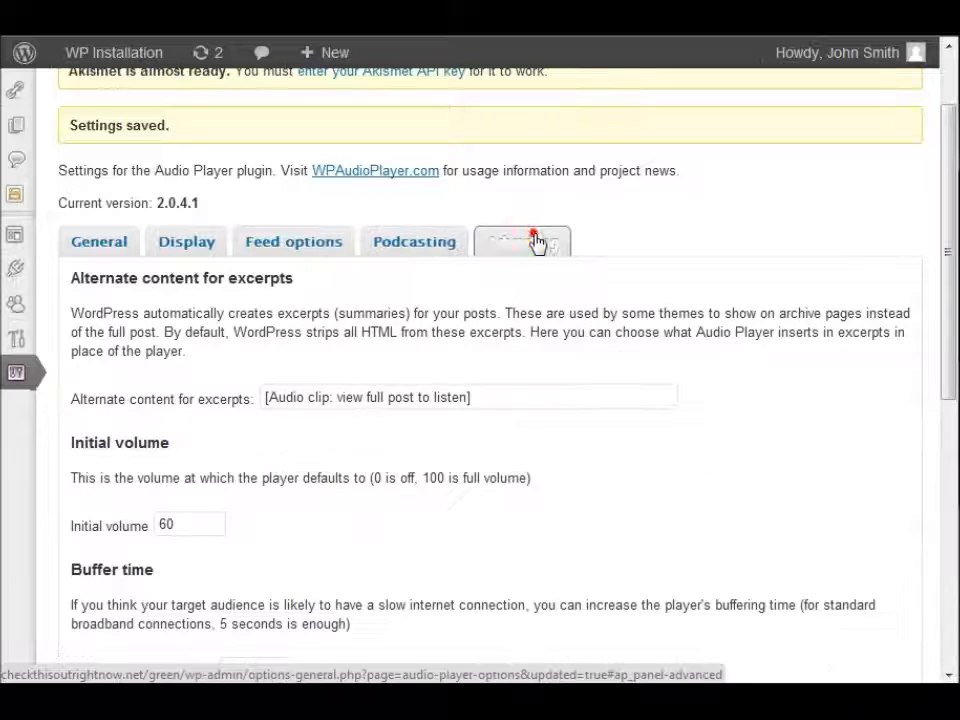
{"action": "scroll", "coordinate": [596, 386], "scroll_direction": "down", "scroll_amount": 3}
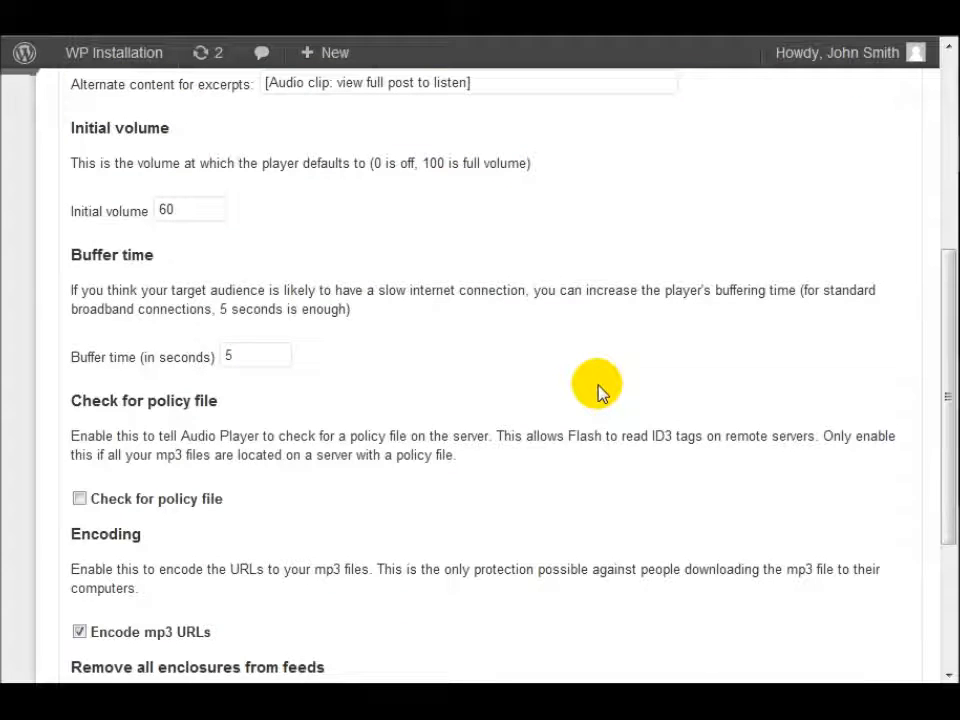
{"action": "scroll", "coordinate": [597, 390], "scroll_direction": "up", "scroll_amount": 2}
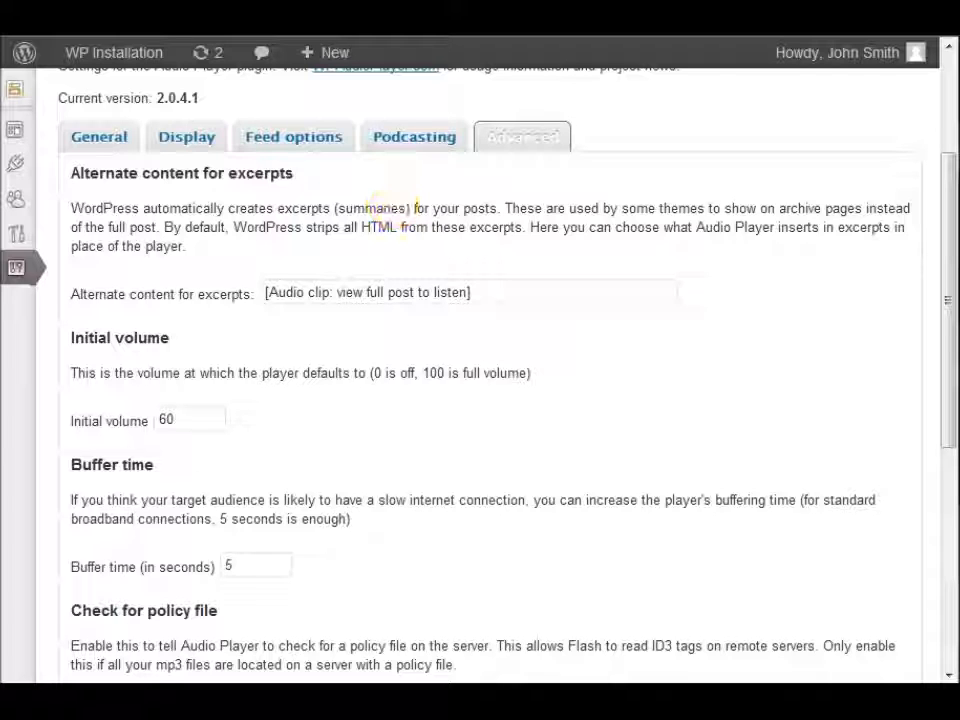
{"action": "left_click_drag", "start_coordinate": [500, 285], "coordinate": [260, 290]}
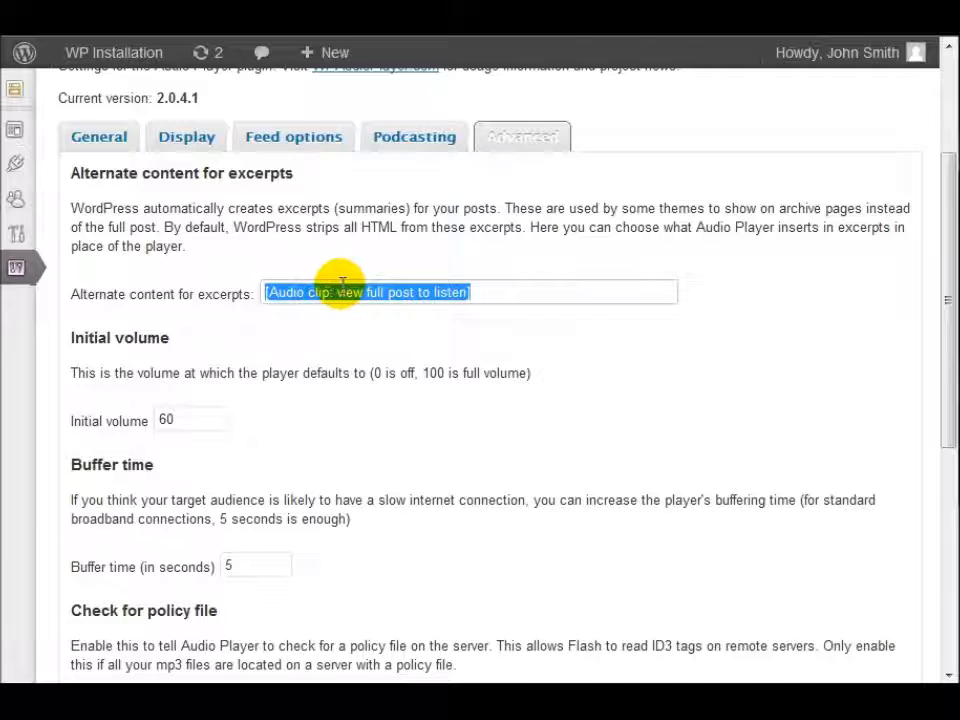
{"action": "scroll", "coordinate": [330, 285], "scroll_direction": "down", "scroll_amount": 2}
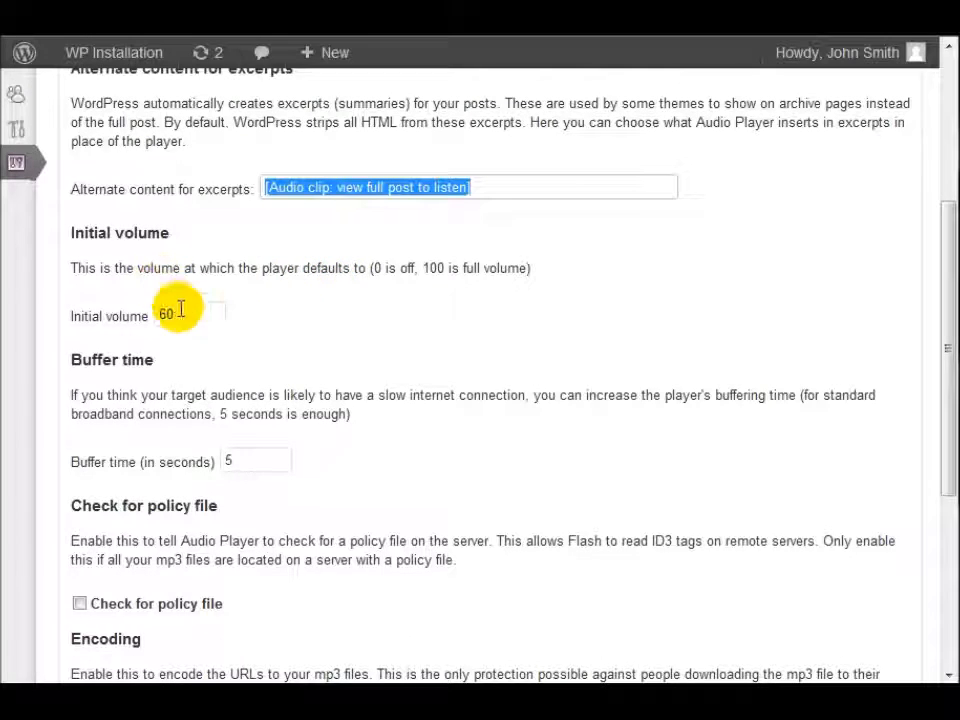
{"action": "scroll", "coordinate": [189, 313], "scroll_direction": "down", "scroll_amount": 2}
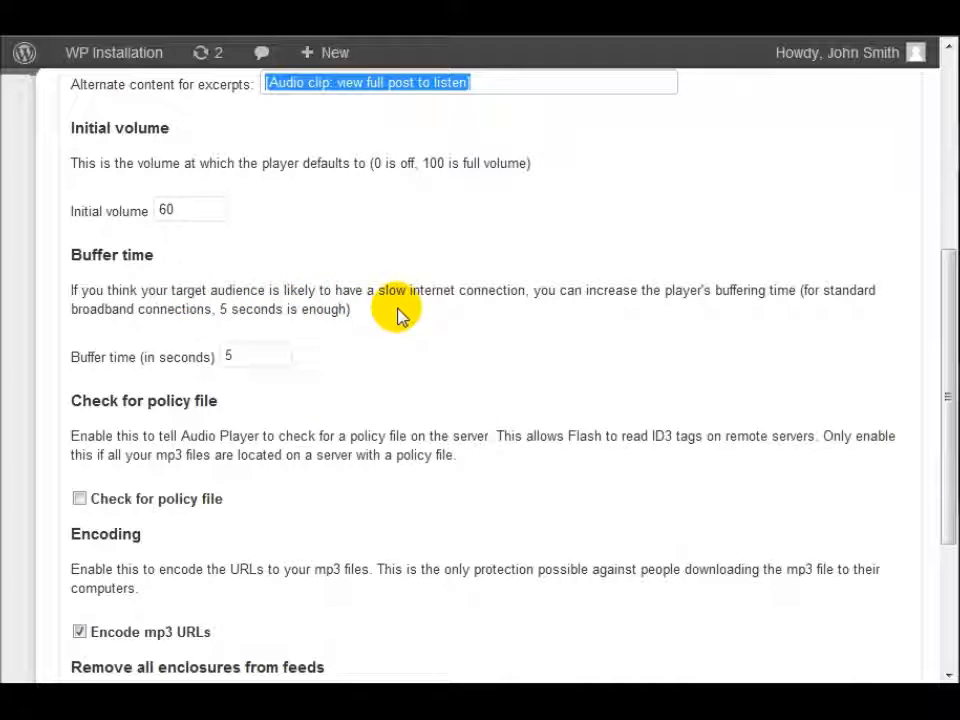
{"action": "double_click", "coordinate": [257, 358]}
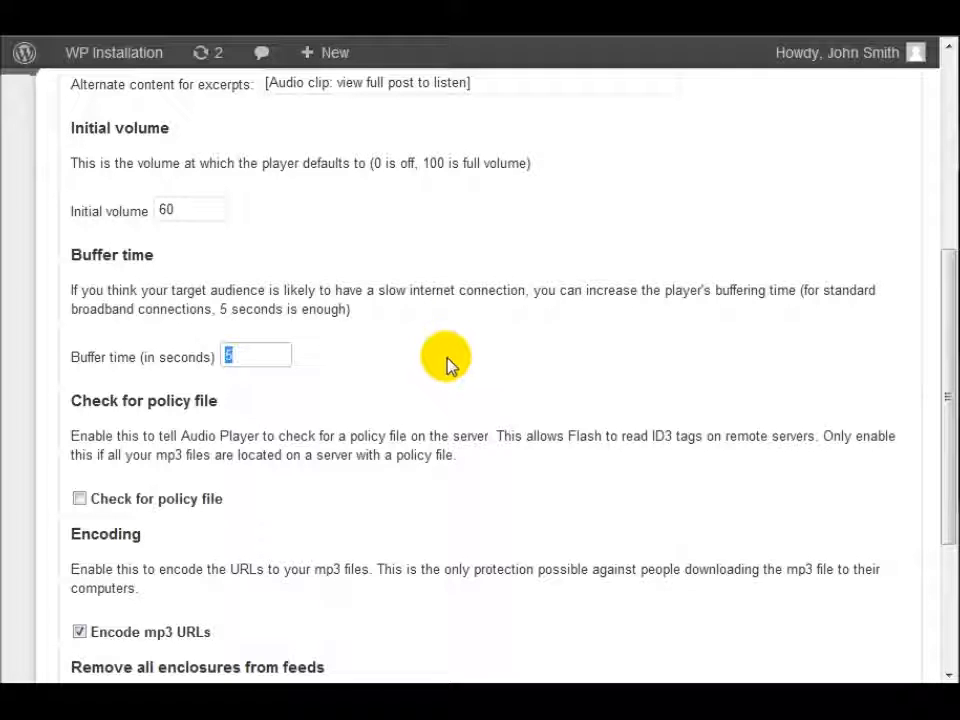
{"action": "scroll", "coordinate": [447, 365], "scroll_direction": "down", "scroll_amount": 3}
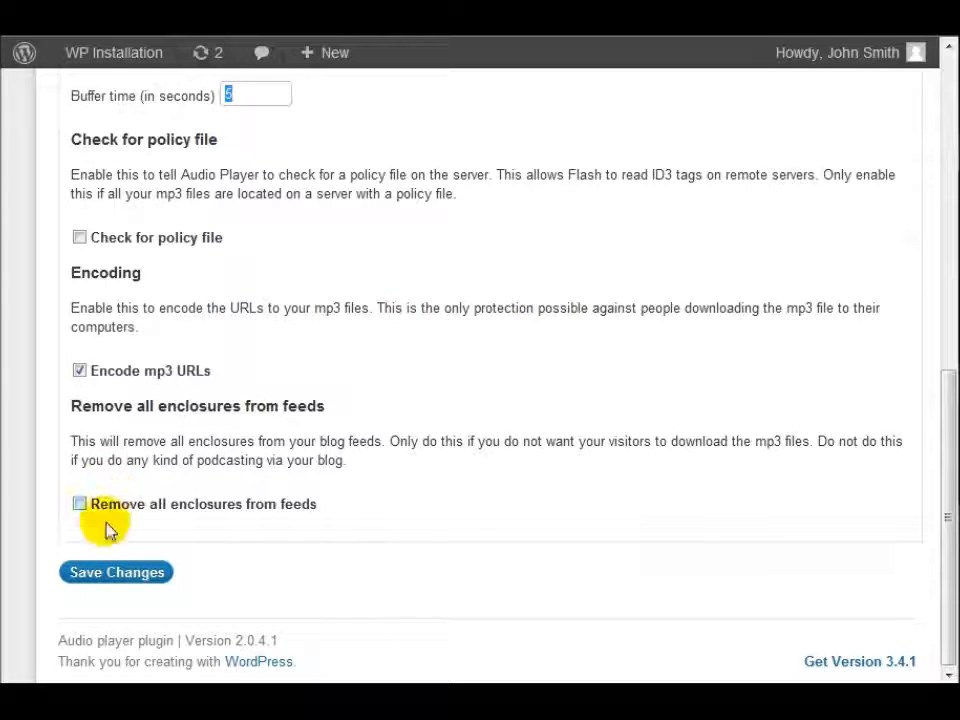
{"action": "left_click", "coordinate": [117, 574]}
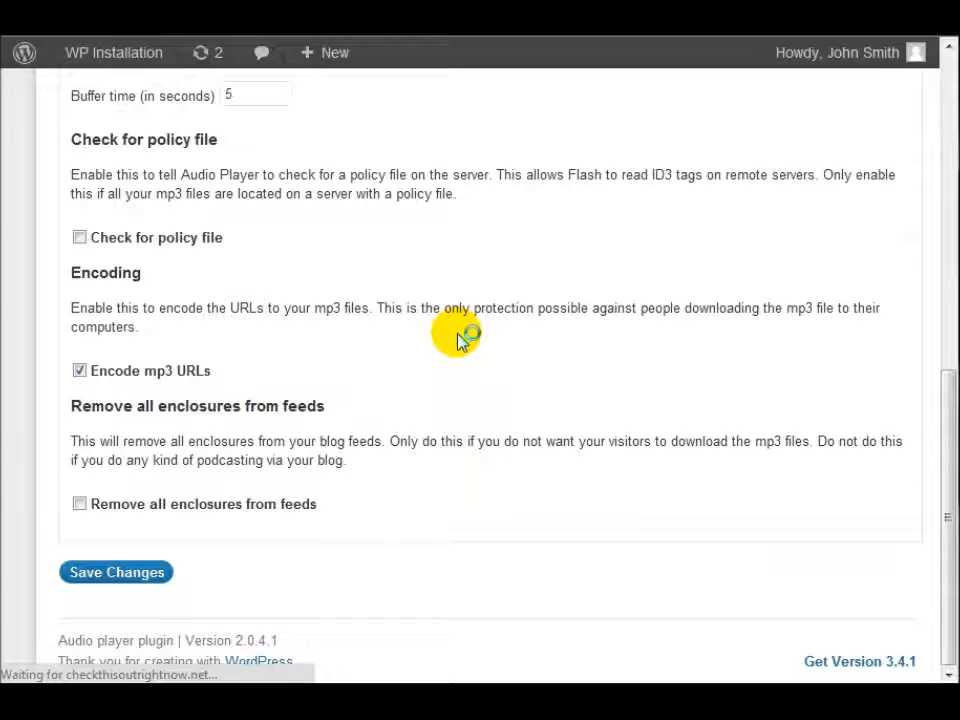
Look over the plugin's general settings and open the list of posts
{"action": "scroll", "coordinate": [457, 340], "scroll_direction": "down", "scroll_amount": 2}
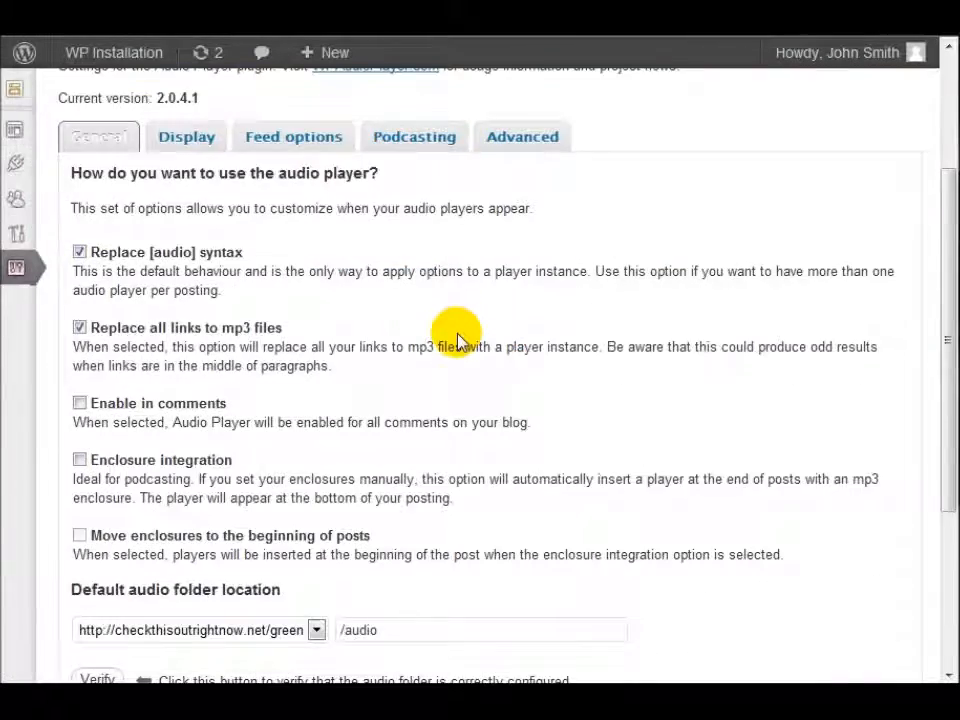
{"action": "scroll", "coordinate": [457, 340], "scroll_direction": "down", "scroll_amount": 3}
{"action": "scroll", "coordinate": [457, 338], "scroll_direction": "up", "scroll_amount": 4}
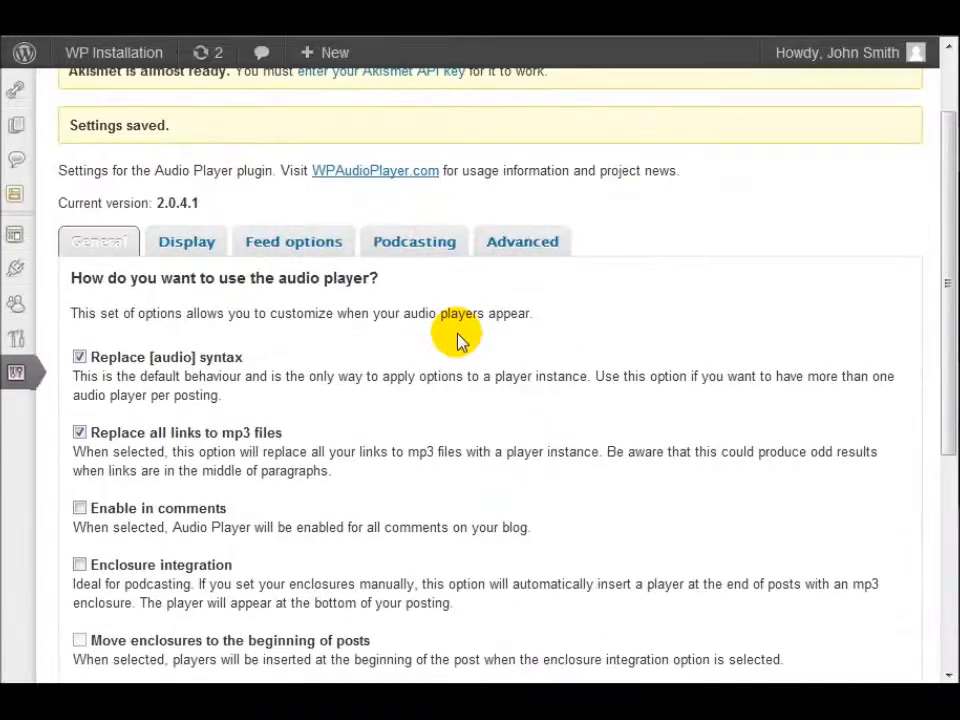
{"action": "scroll", "coordinate": [457, 340], "scroll_direction": "up", "scroll_amount": 2}
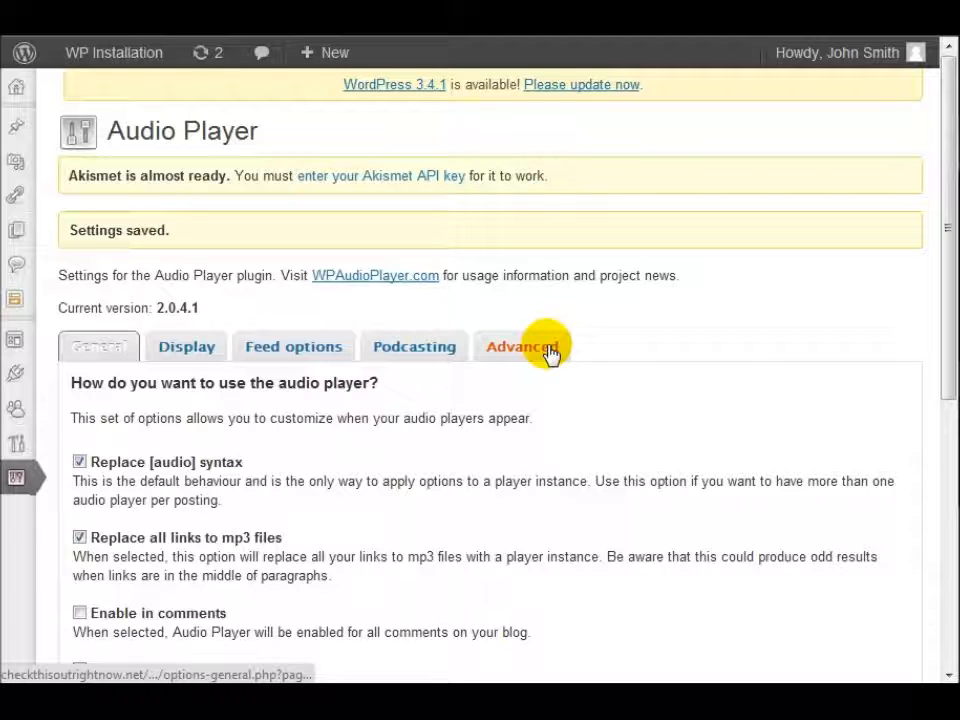
{"action": "left_click", "coordinate": [19, 129]}
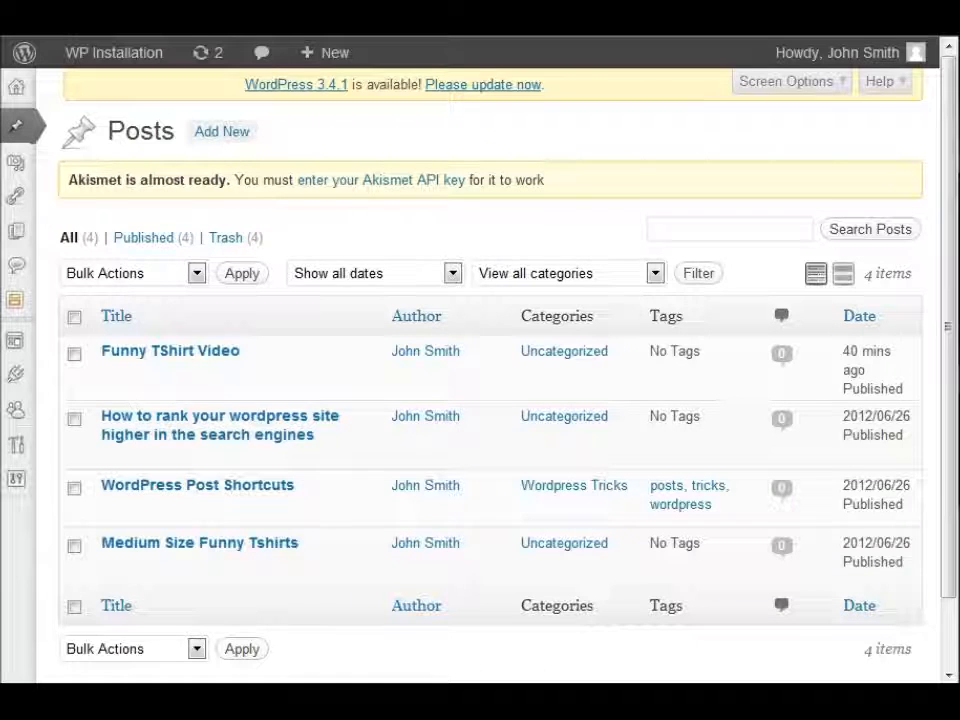
{"action": "key", "text": "ctrl+t"}
{"action": "type", "text": "http://checkthisoutrightnow.net/green/audio/freegift.mp3"}
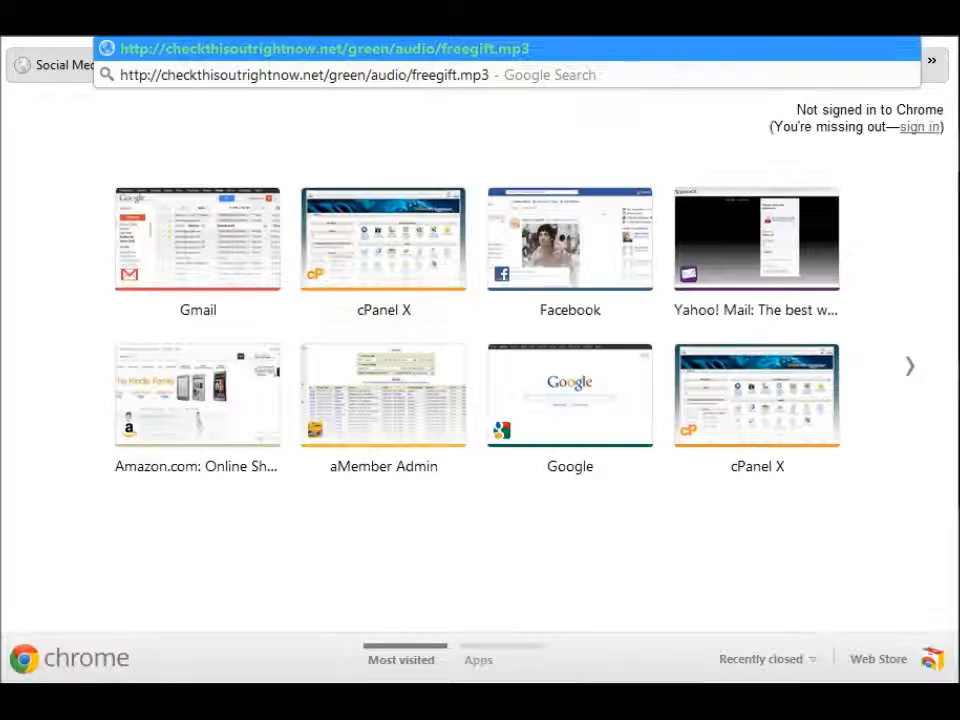
{"action": "key", "text": "BackSpace"}
{"action": "key", "text": "BackSpace"}
{"action": "key", "text": "BackSpace"}
{"action": "key", "text": "BackSpace"}
{"action": "key", "text": "BackSpace"}
{"action": "key", "text": "BackSpace"}
{"action": "key", "text": "BackSpace"}
{"action": "key", "text": "BackSpace"}
{"action": "key", "text": "BackSpace"}
{"action": "key", "text": "BackSpace"}
{"action": "key", "text": "BackSpace"}
{"action": "key", "text": "BackSpace"}
{"action": "key", "text": "Return"}
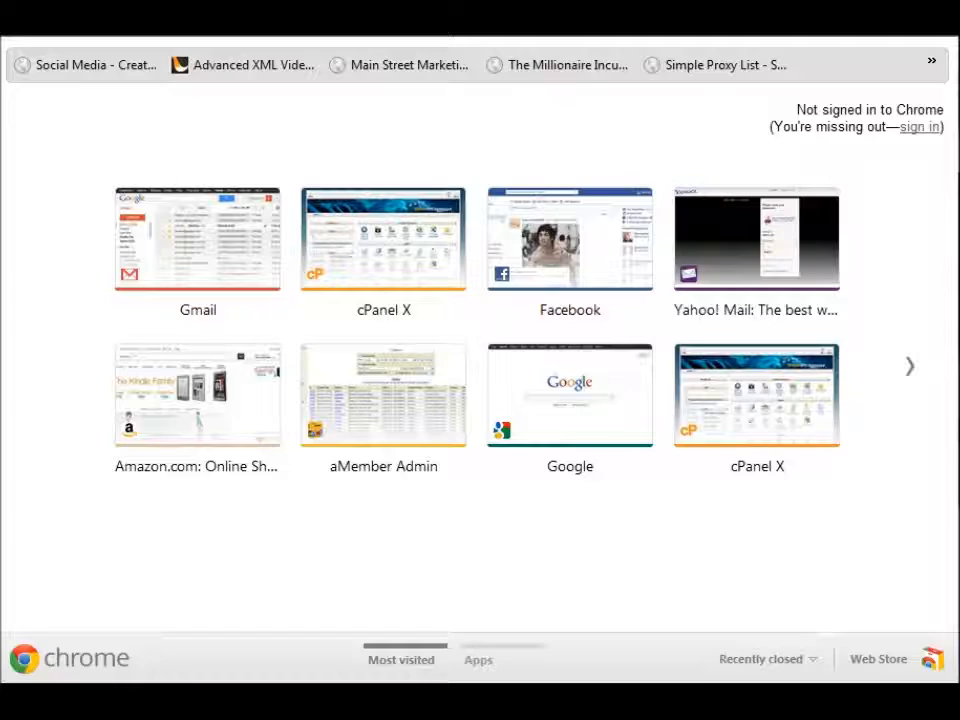
Copy the link address of freegift.mp3 from the folder listing and return to the posts list
{"action": "right_click", "coordinate": [96, 149]}
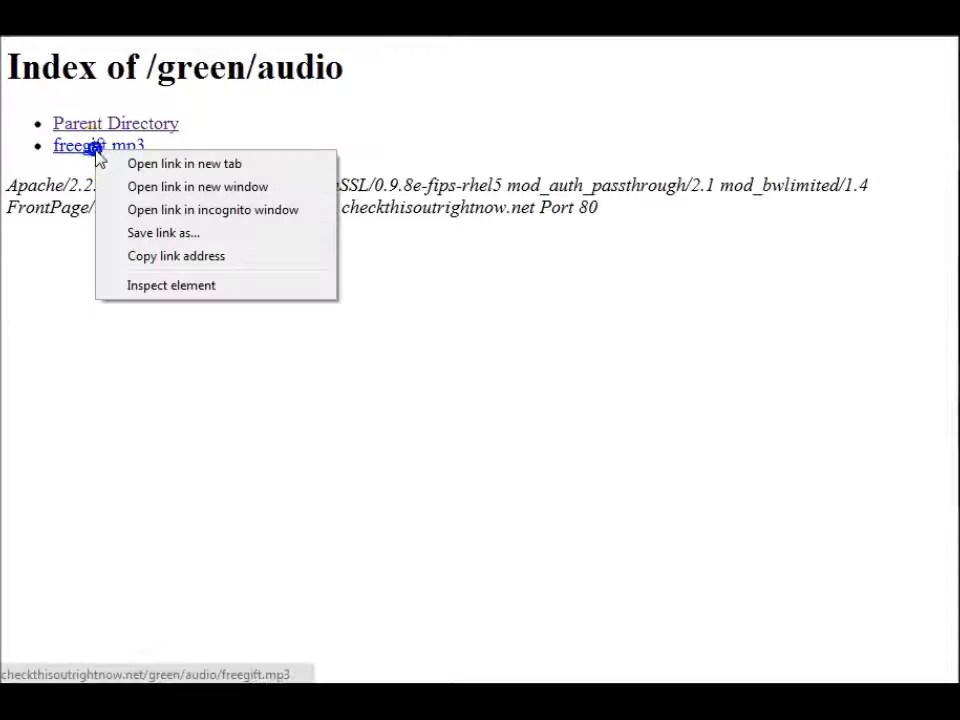
{"action": "left_click", "coordinate": [133, 258]}
{"action": "key", "text": "ctrl+v"}
{"action": "left_click", "coordinate": [480, 94]}
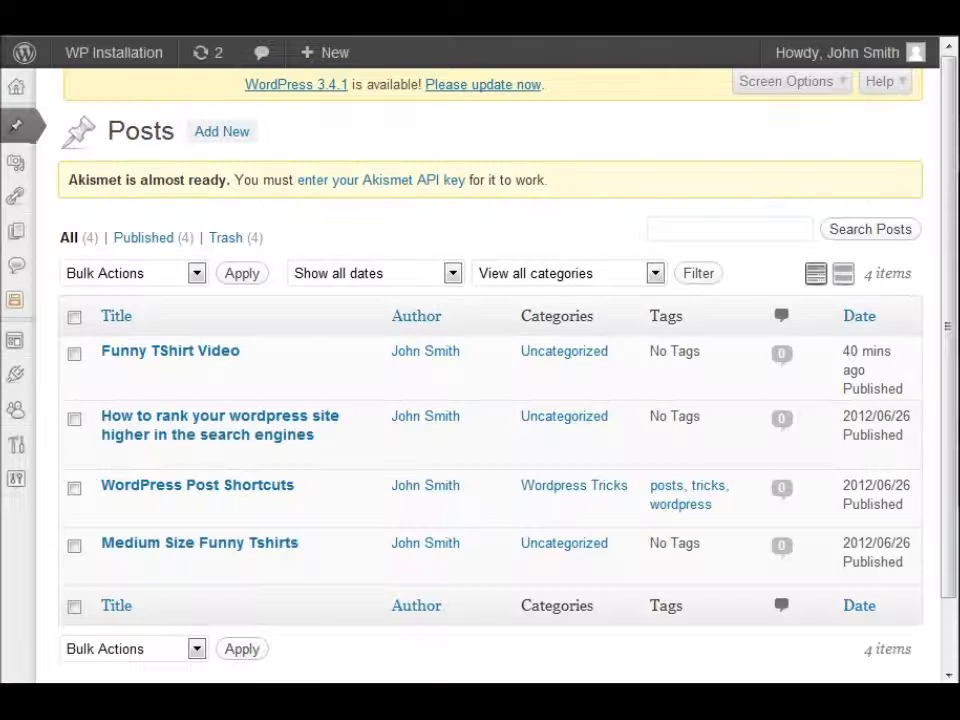
Create a new post with the title "Interview Audio #1"
{"action": "scroll", "coordinate": [289, 336], "scroll_direction": "down", "scroll_amount": 2}
{"action": "scroll", "coordinate": [289, 326], "scroll_direction": "up", "scroll_amount": 2}
{"action": "left_click", "coordinate": [223, 139]}
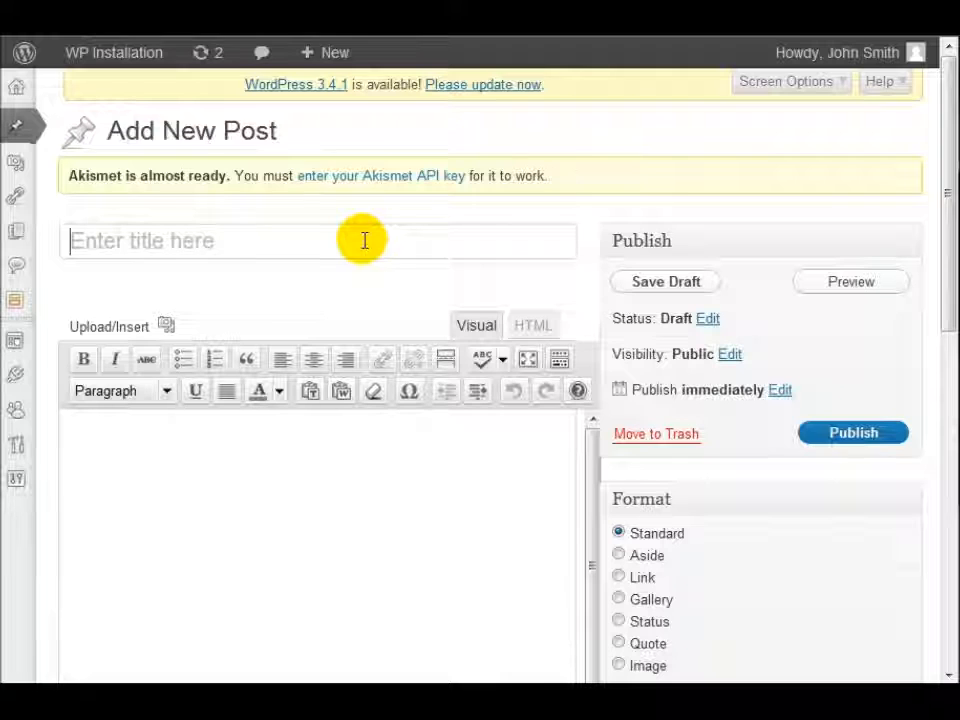
{"action": "left_click", "coordinate": [365, 240]}
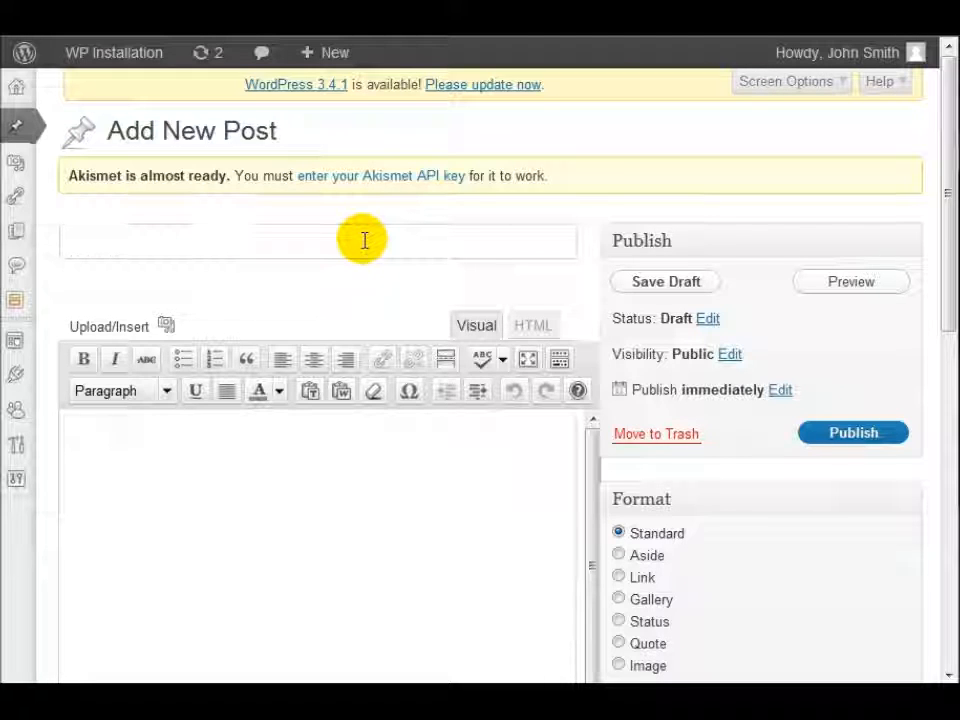
{"action": "type", "text": "Interview Audio "}
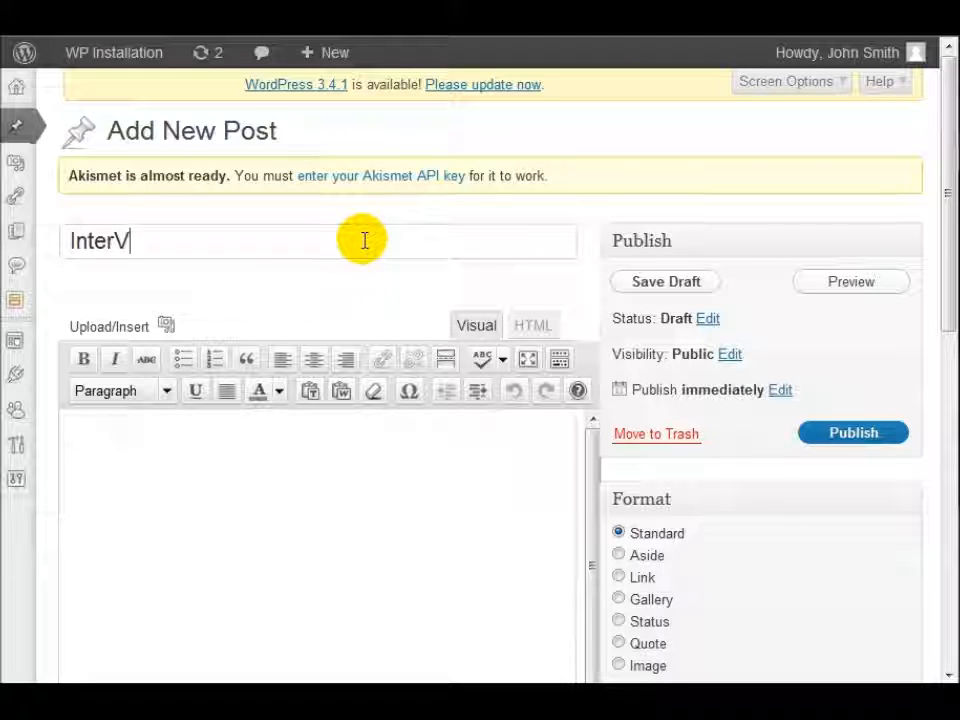
{"action": "type", "text": "#1"}
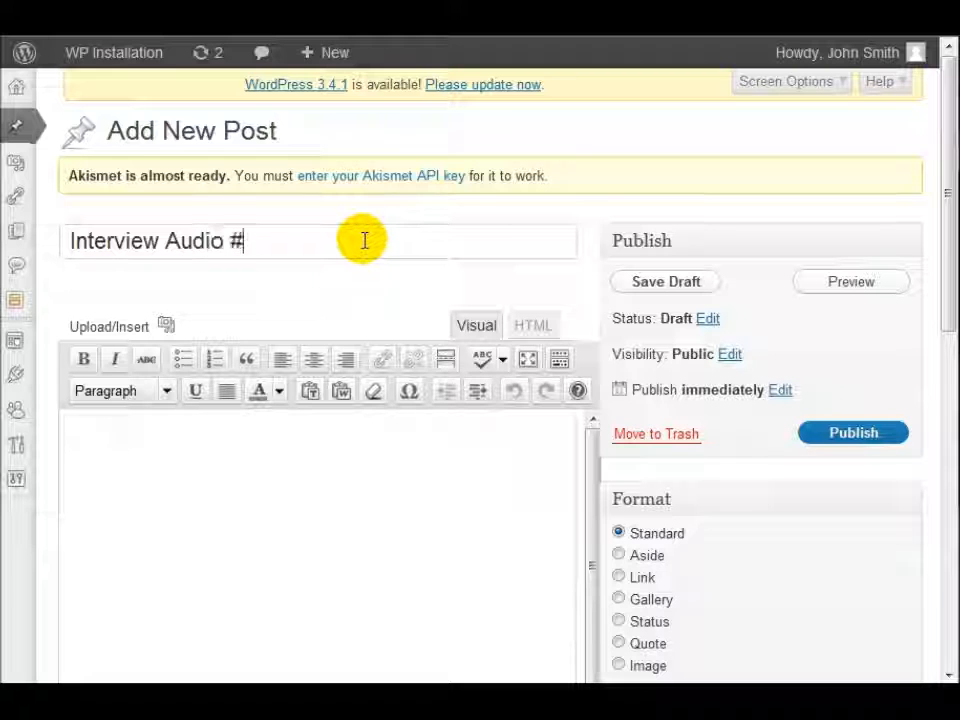
{"action": "scroll", "coordinate": [478, 254], "scroll_direction": "down", "scroll_amount": 2}
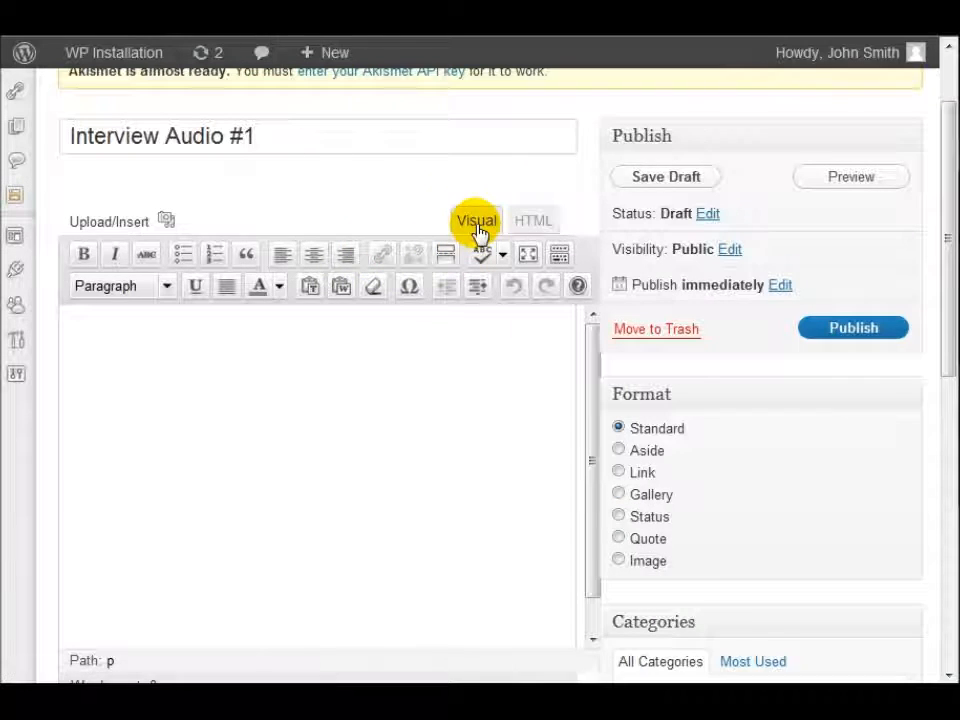
{"action": "left_click", "coordinate": [476, 225]}
{"action": "left_click", "coordinate": [289, 388]}
{"action": "key", "text": "ctrl+v"}
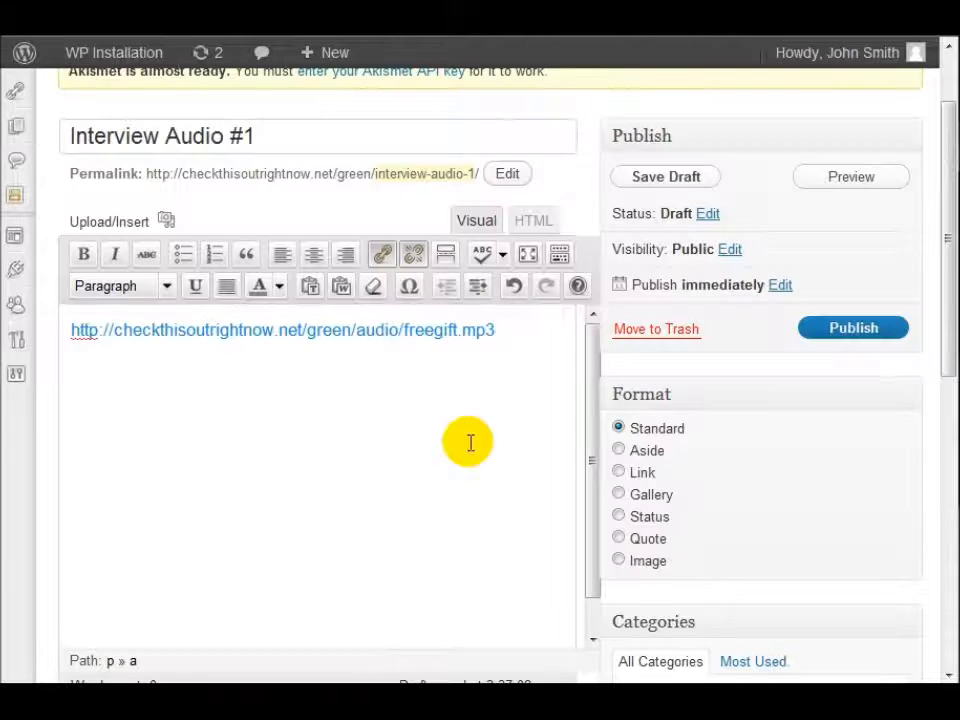
{"action": "left_click", "coordinate": [866, 328]}
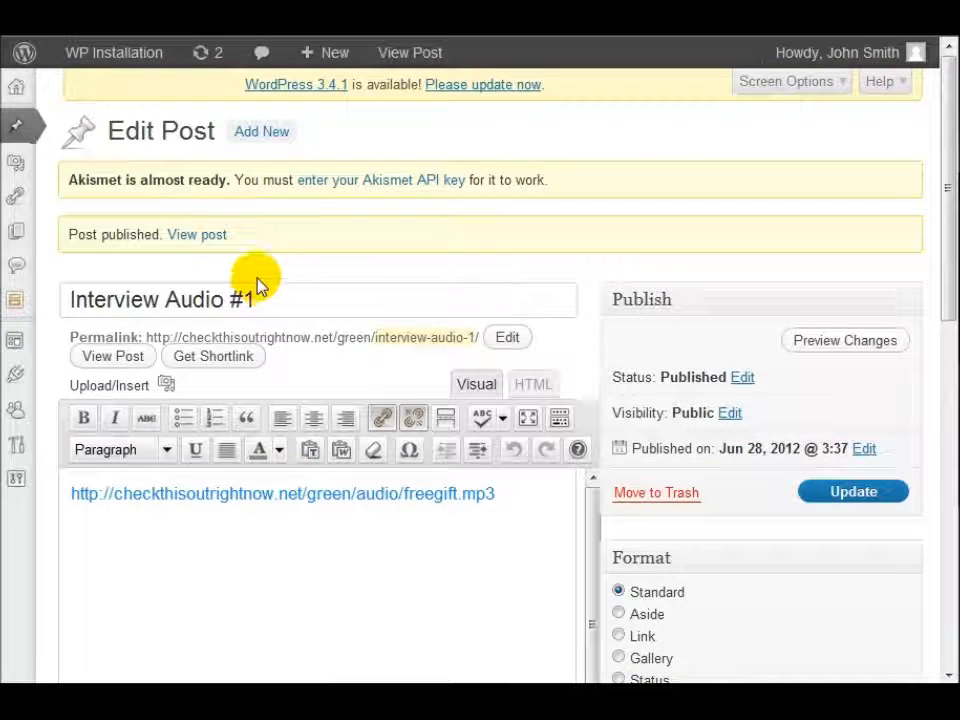
View the published post on the site and test its audio player by playing and pausing the track
{"action": "left_click", "coordinate": [214, 236]}
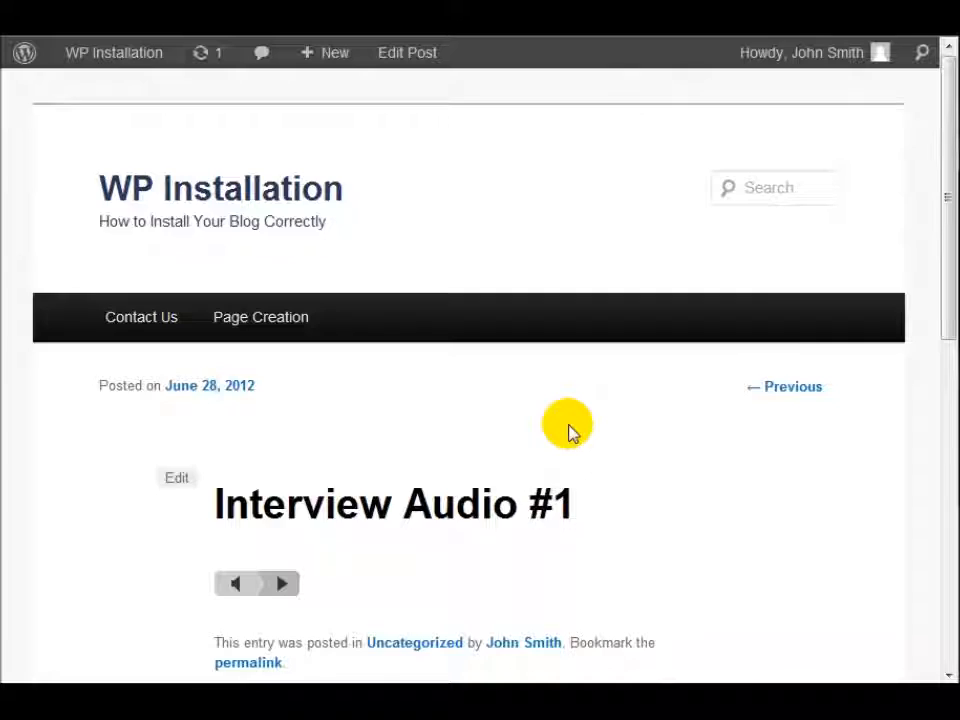
{"action": "scroll", "coordinate": [568, 430], "scroll_direction": "down", "scroll_amount": 3}
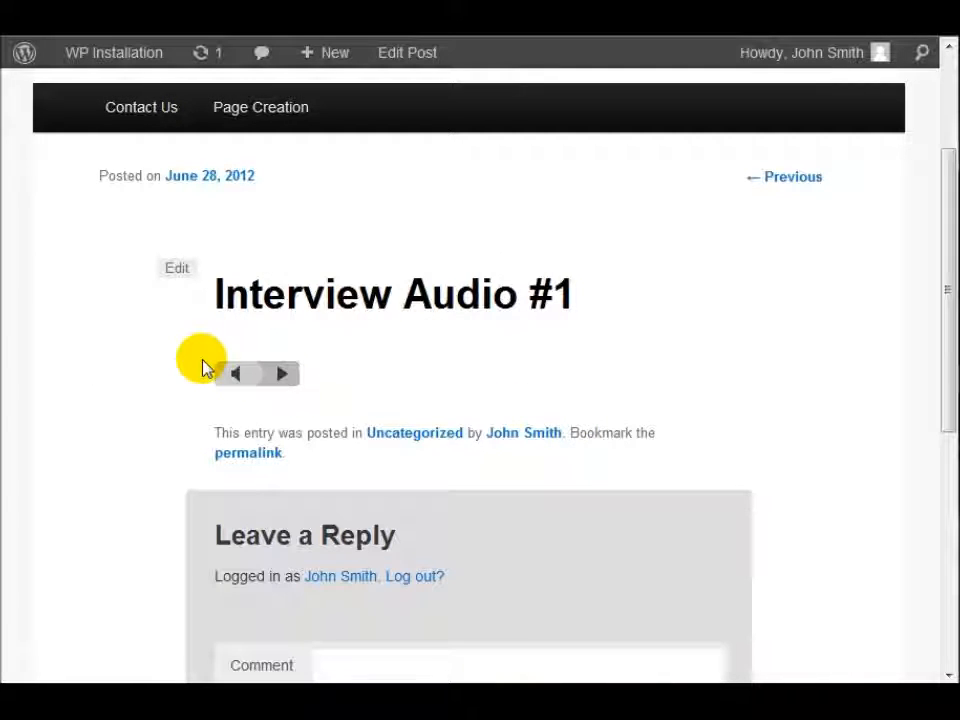
{"action": "left_click", "coordinate": [284, 372]}
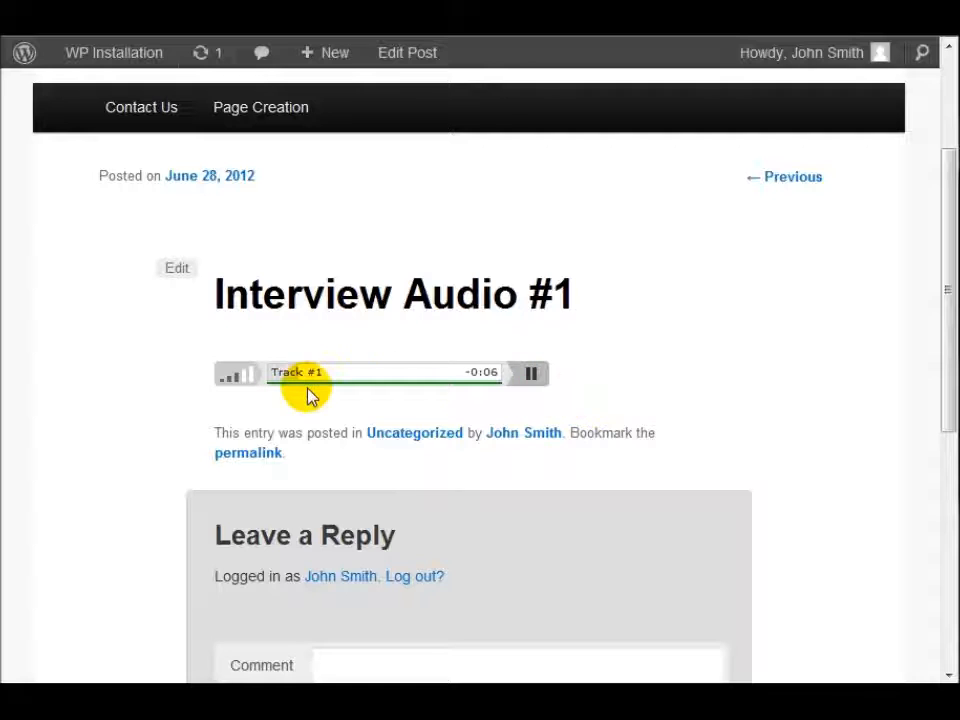
{"action": "left_click", "coordinate": [533, 375]}
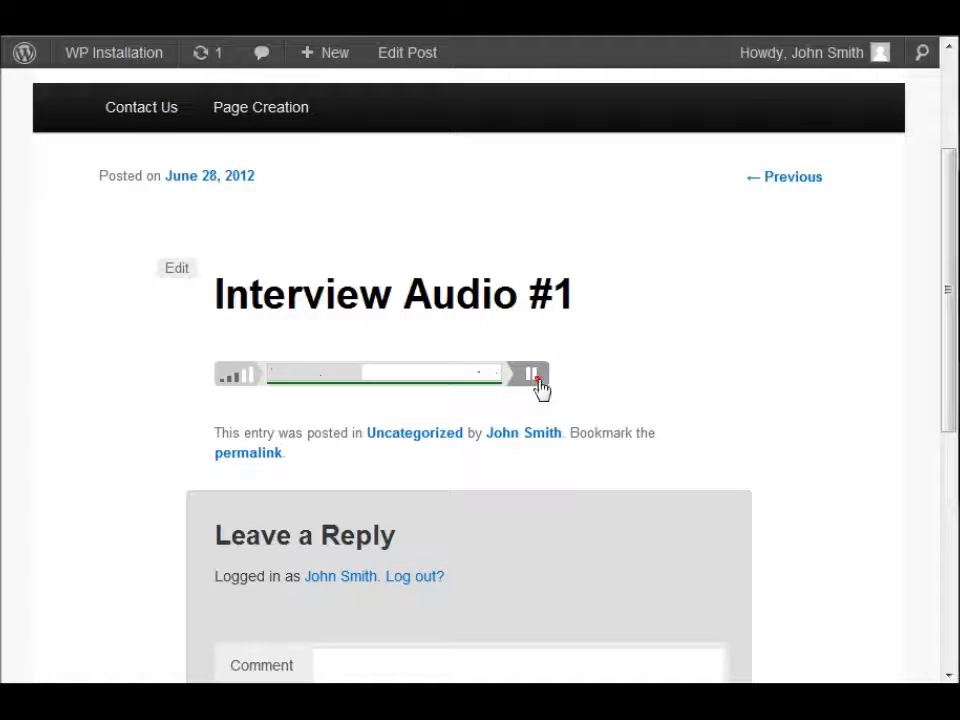